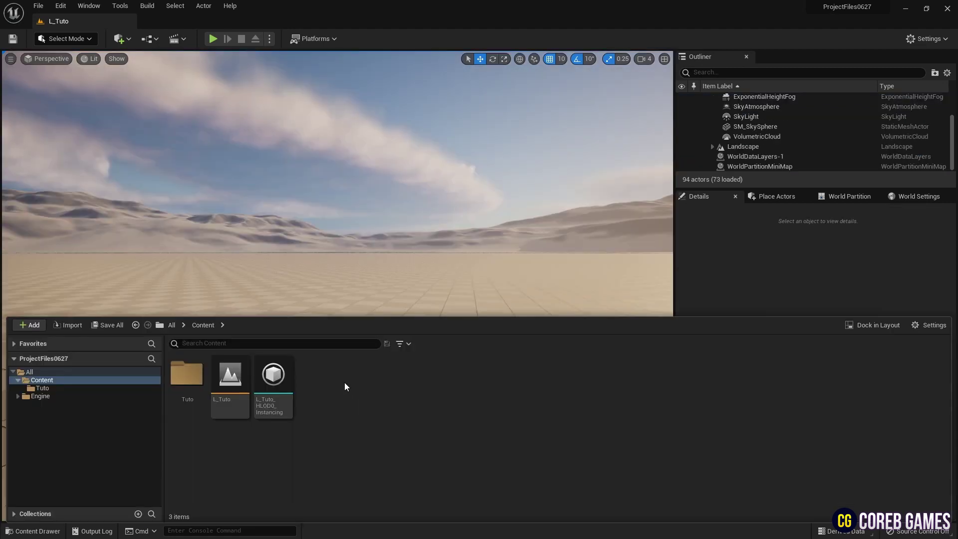
Create a material named M_Texture in the Content folder and open it for editing.
right_click(345, 387)
click(372, 157)
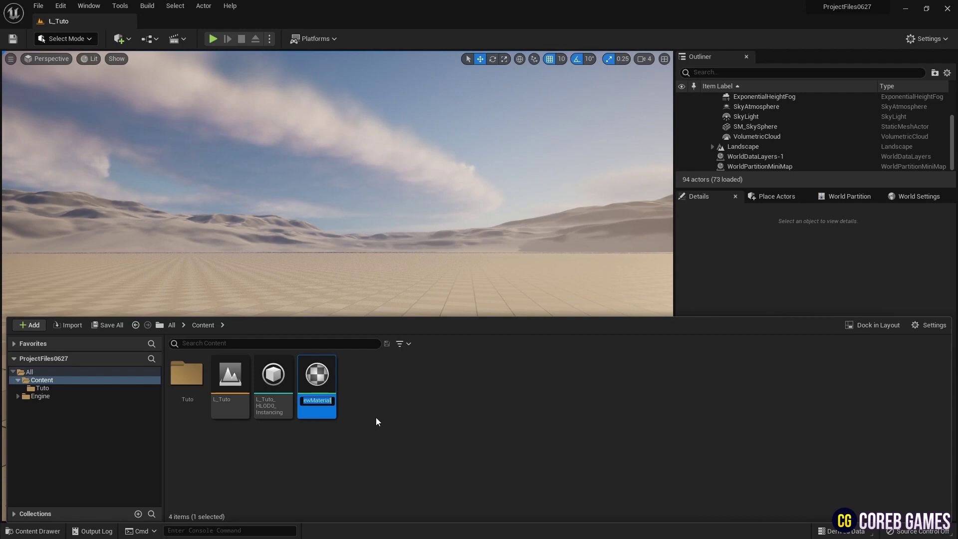
text(M_Texture)
key(Return)
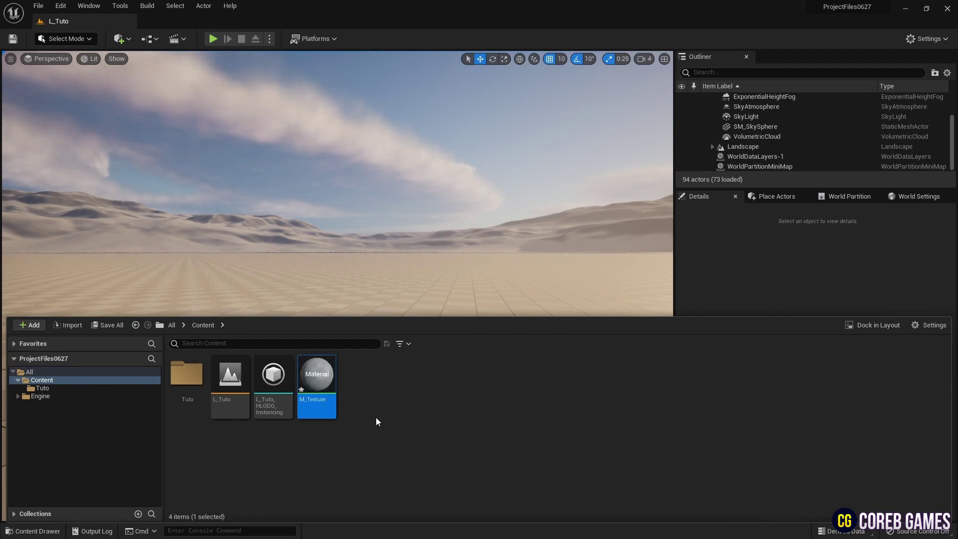
double_click(319, 382)
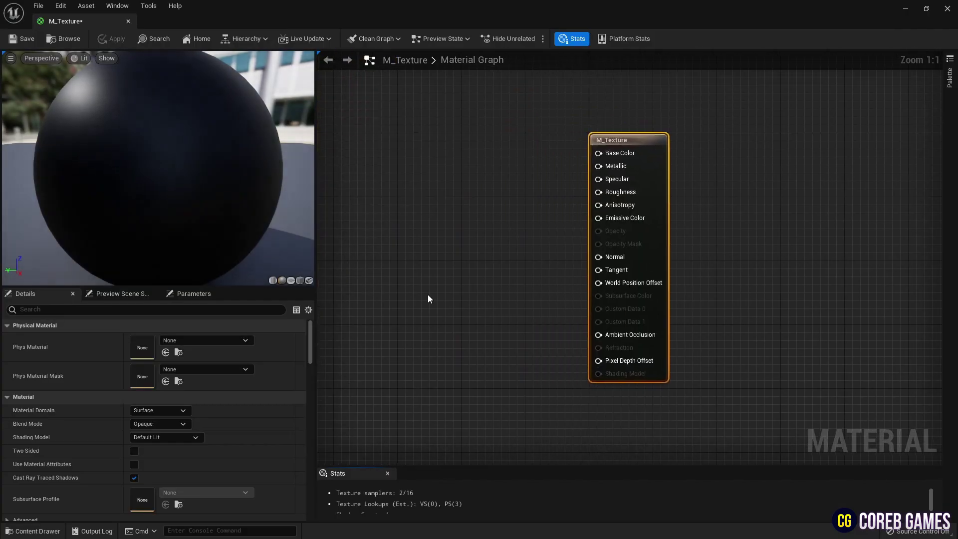
Switch the material preview mesh to a plane and orbit it to face the camera.
right_drag(427, 299, 598, 312)
click(291, 279)
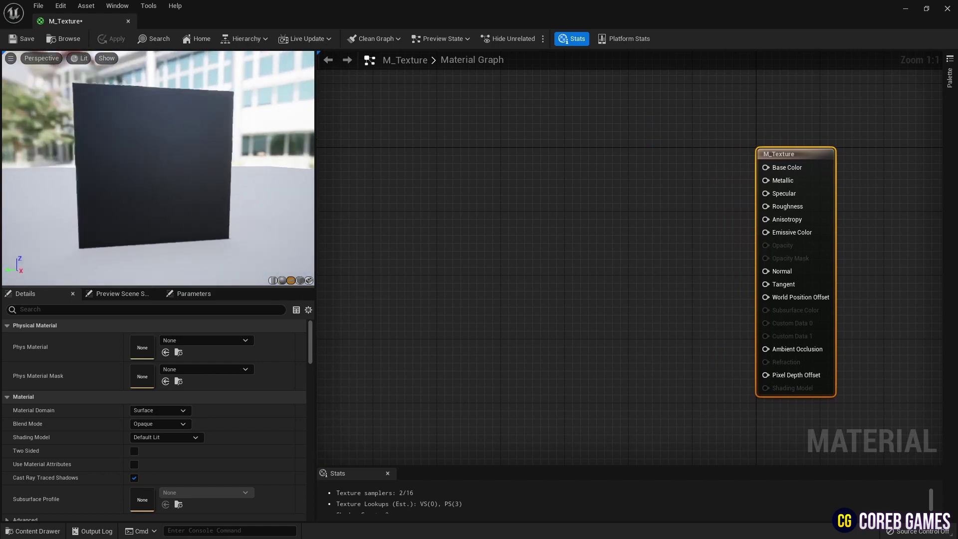
drag(165, 174, 150, 168)
Add a Texture Sample node to the graph and assign the UE4_Logo texture to it.
click(471, 202)
mouse_move(471, 201)
right_down()
mouse_move(477, 193)
mouse_move(467, 192)
right_up()
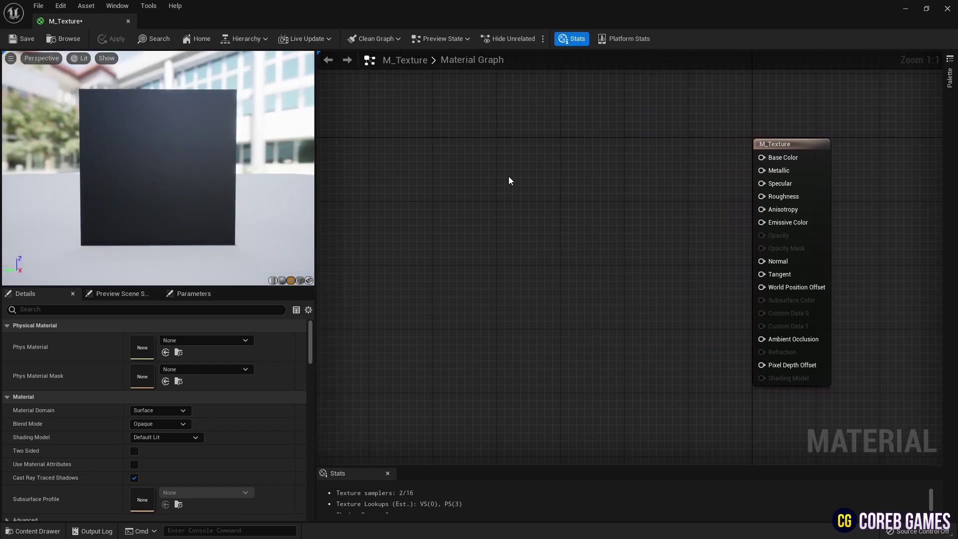
click(517, 187)
click(186, 421)
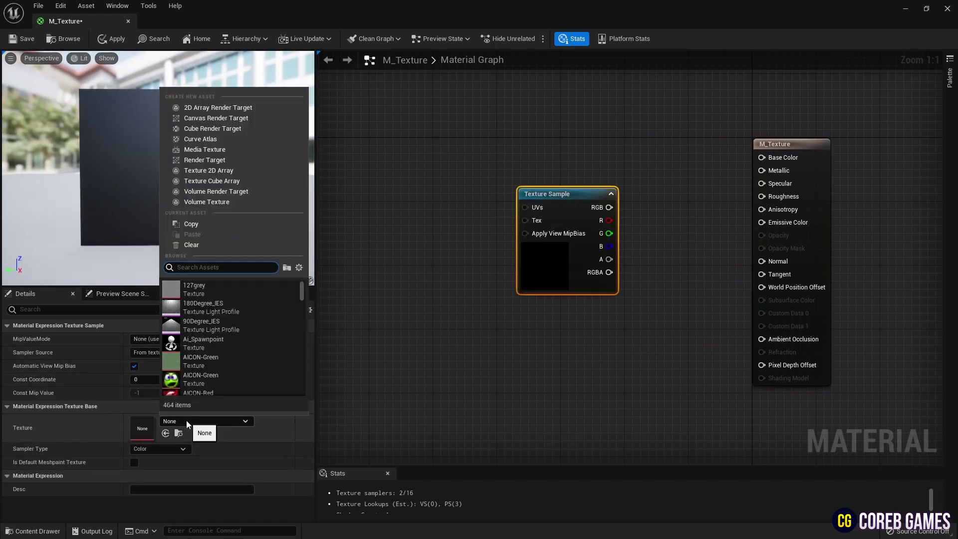
text(logo)
key(Down)
key(Return)
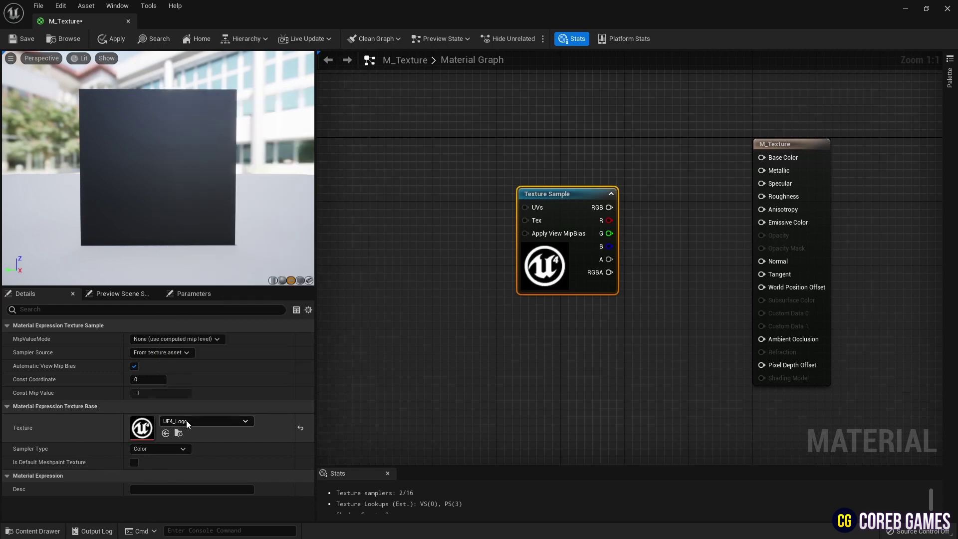
Convert the Texture Sample to a parameter named Texture and connect its RGB output to the material's Emissive Color.
right_click(564, 195)
click(589, 233)
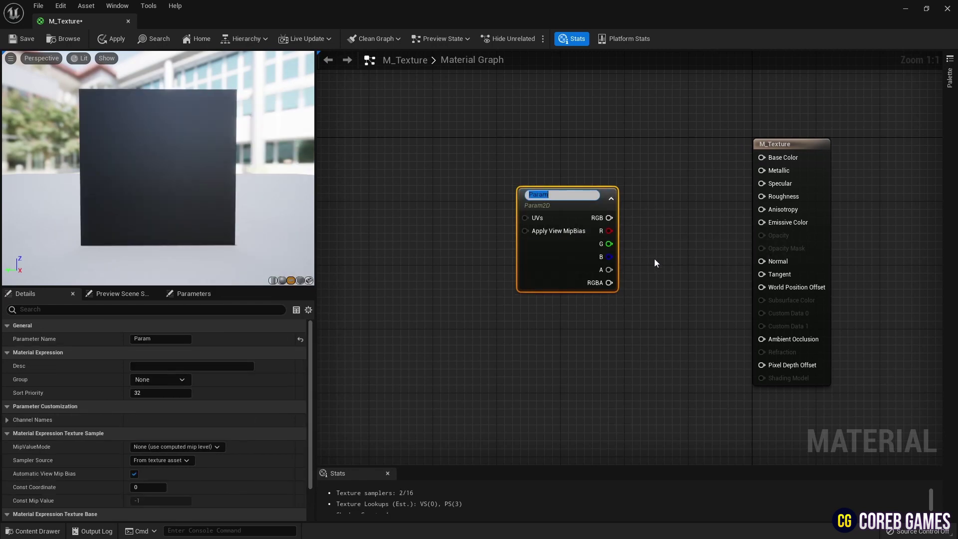
text(Texture)
key(Return)
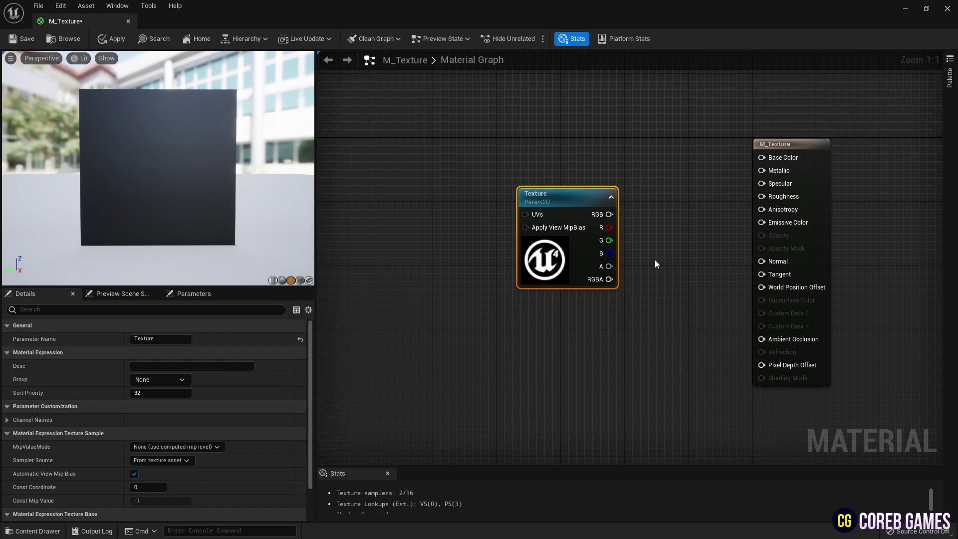
drag(609, 214, 762, 222)
drag(579, 198, 606, 205)
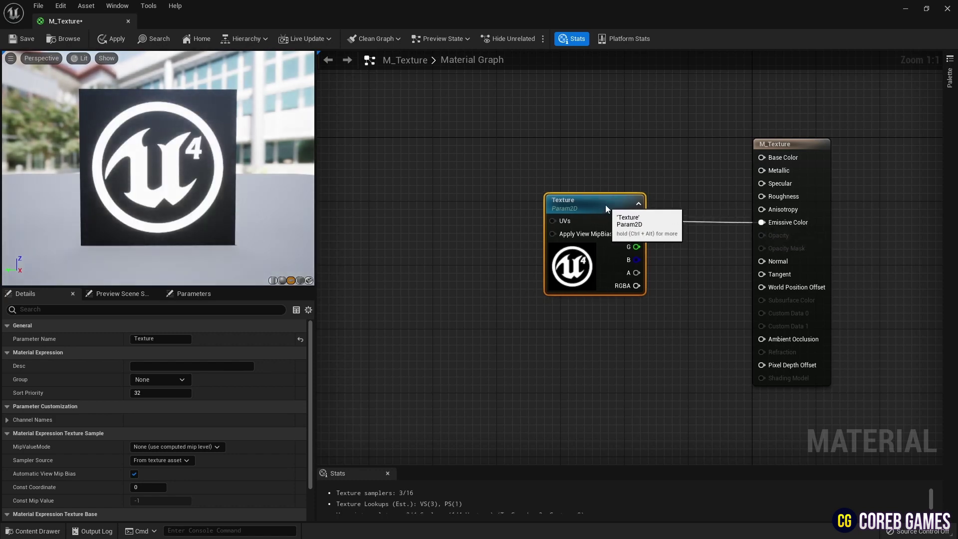
Add a TextureCoordinate node, connect it to the Texture node's UVs, and place it well before that node.
right_drag(362, 175, 418, 173)
right_click(418, 172)
text(tex)
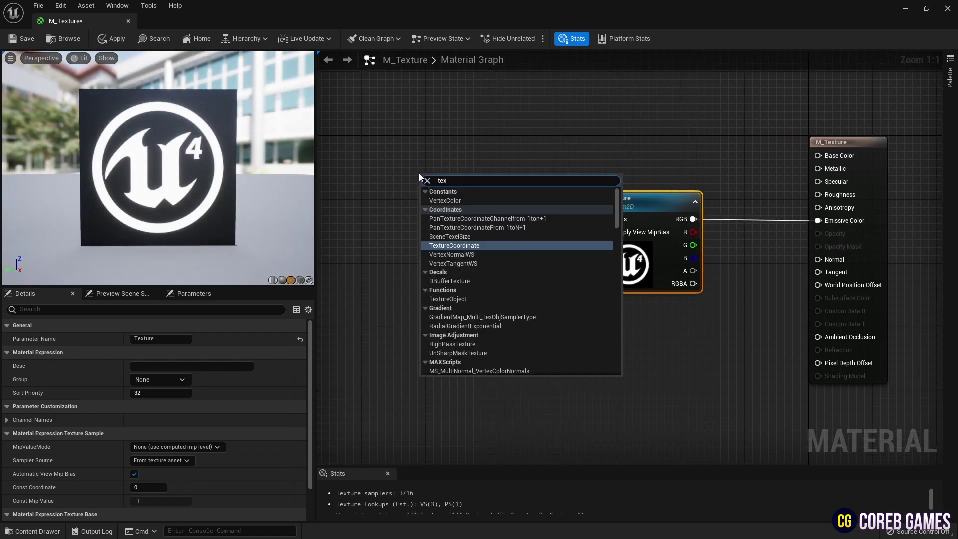
key(Return)
drag(469, 192, 609, 219)
drag(431, 186, 343, 205)
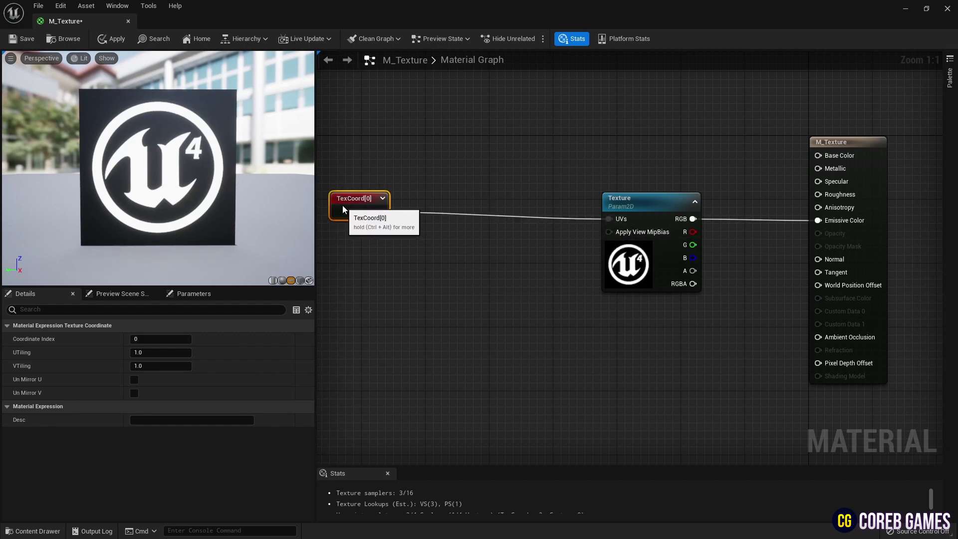
Add a Subtract node between the TexCoord and Texture nodes, aligned with their connection.
right_drag(342, 205, 417, 198)
right_click(484, 173)
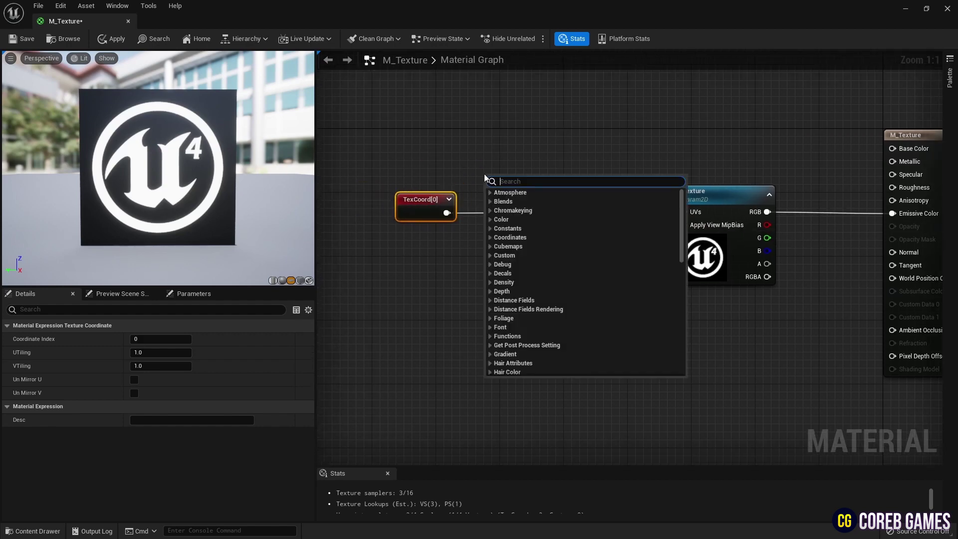
text(sub)
click(513, 258)
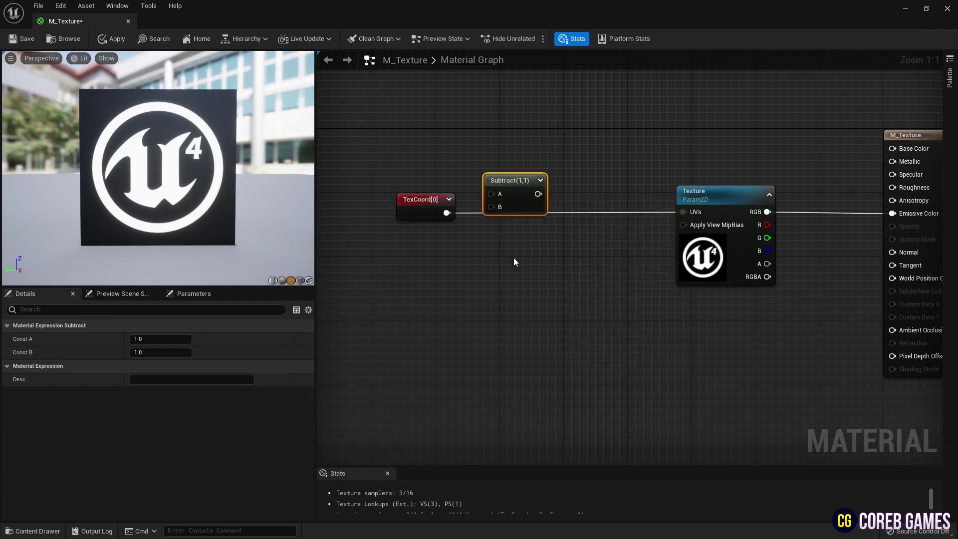
drag(503, 183, 503, 202)
Add a Constant2Vector node below TexCoord and set both its R and G values to 0.5.
click(413, 257)
right_drag(413, 258, 434, 244)
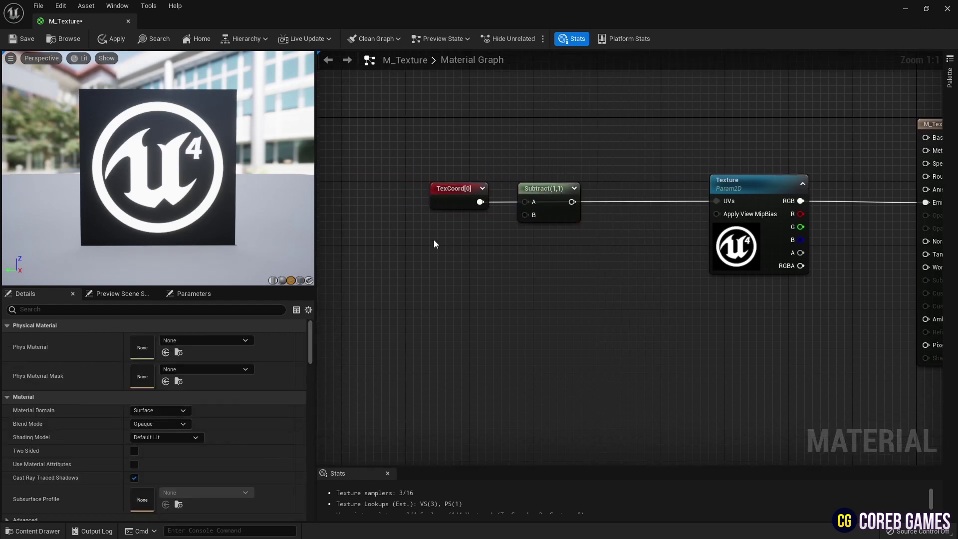
click(434, 244)
click(170, 339)
text(0.5)
key(Tab)
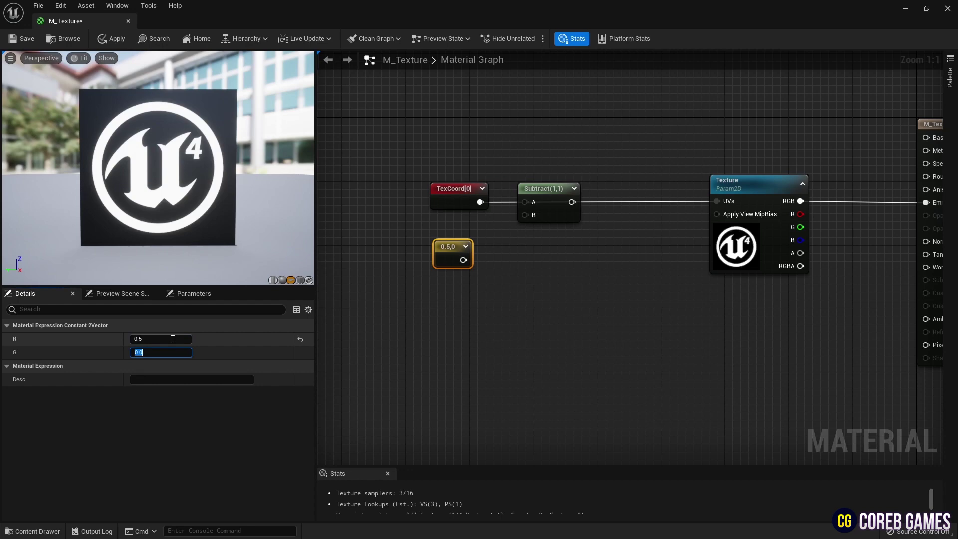
text(0.5)
key(Return)
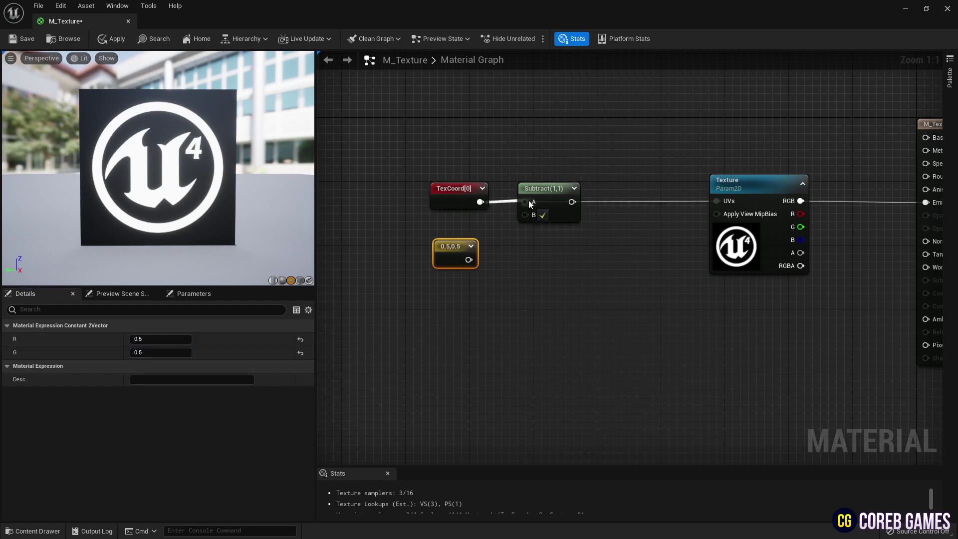
Wire TexCoord into Subtract's A, the 0.5,0.5 constant into B, and the Subtract output into the Texture node's UVs.
drag(529, 203, 527, 202)
drag(469, 260, 725, 202)
drag(160, 174, 172, 178)
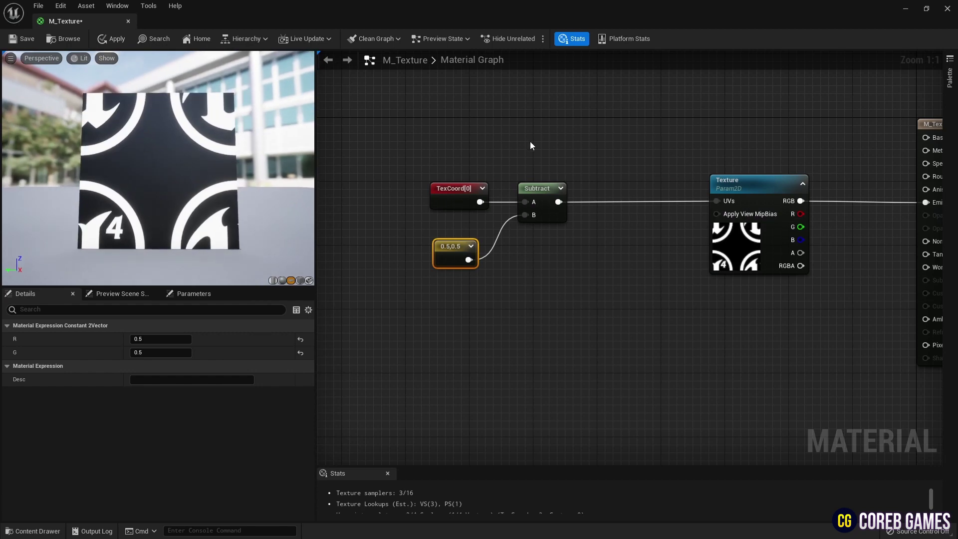
Shift the existing UV nodes to make room and insert a Divide node between Subtract and the Texture node's UVs.
drag(530, 144, 424, 250)
drag(538, 190, 473, 189)
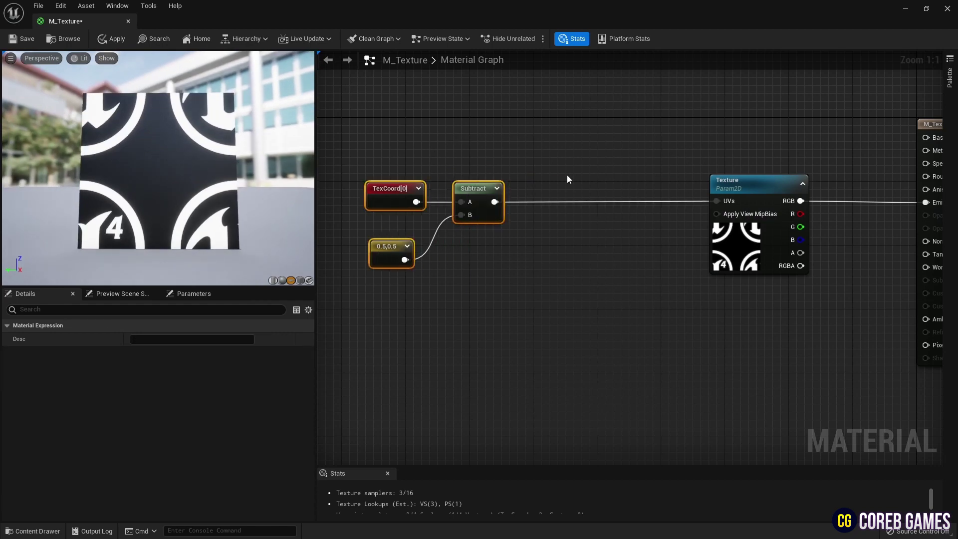
click(564, 181)
key(d)
click(553, 184)
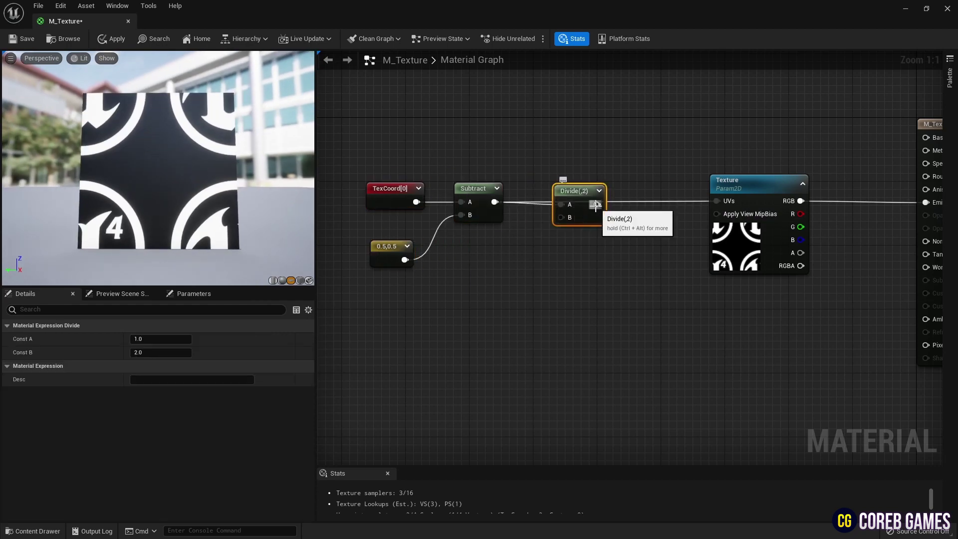
drag(595, 204, 607, 208)
drag(713, 202, 712, 201)
drag(570, 207, 565, 205)
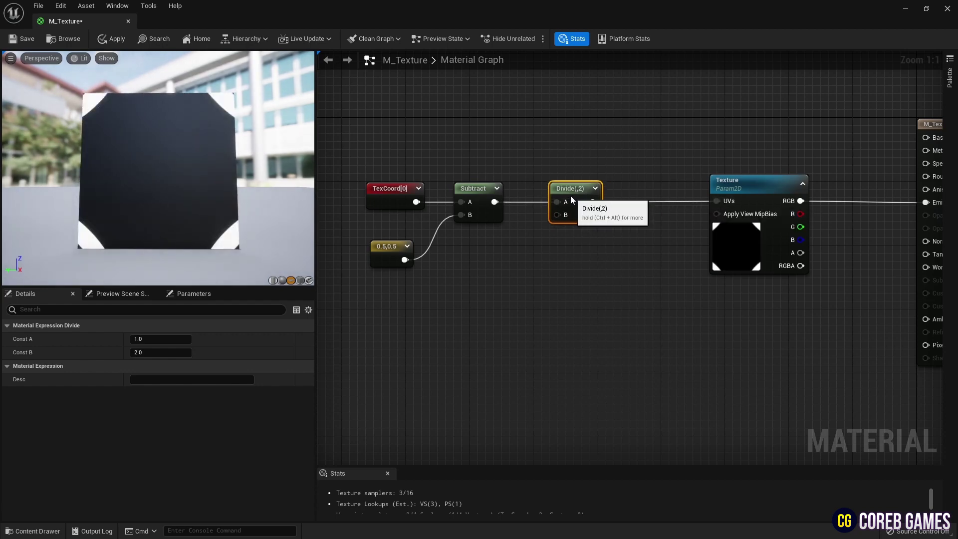
Add a scalar parameter named Scale, connect it to Divide's B input, and set its default value to 1.
right_drag(523, 257, 516, 264)
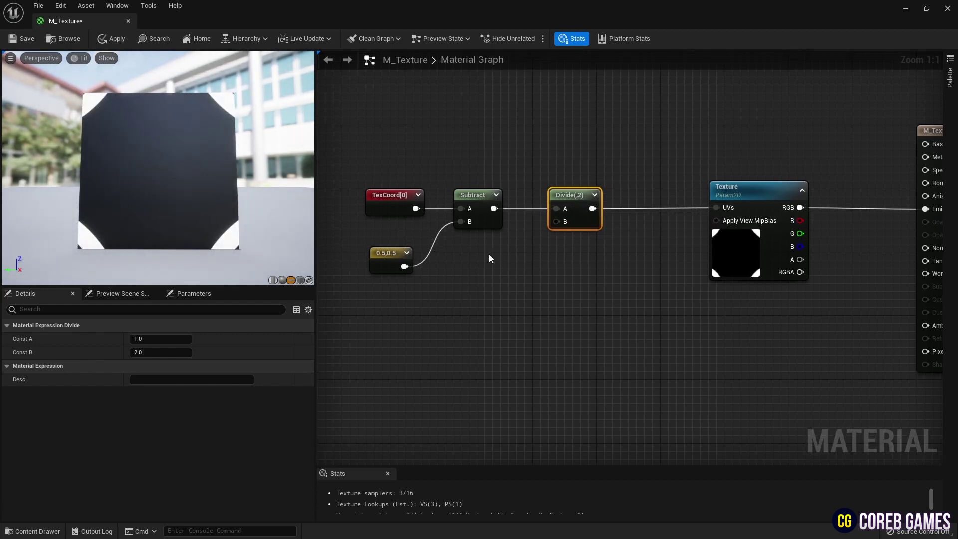
click(476, 252)
text(Scale)
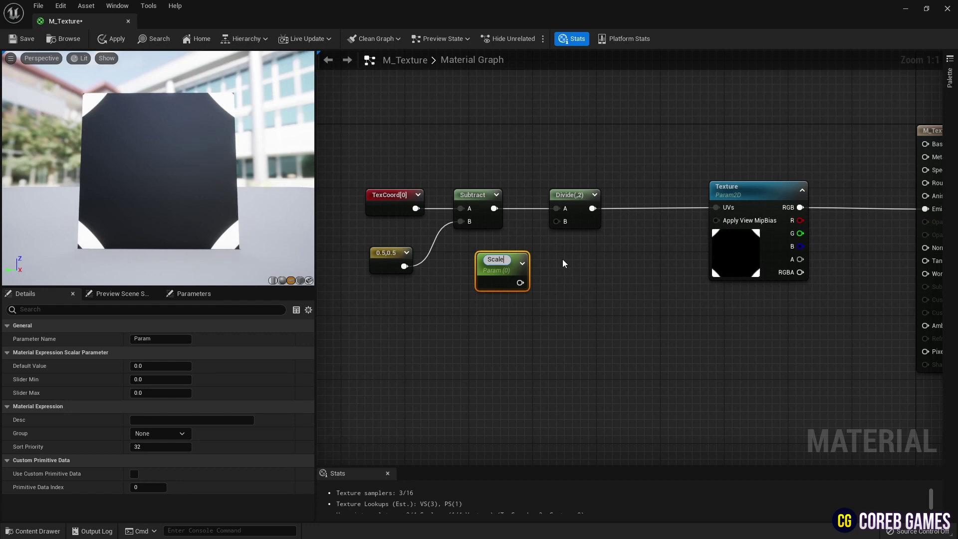
key(Return)
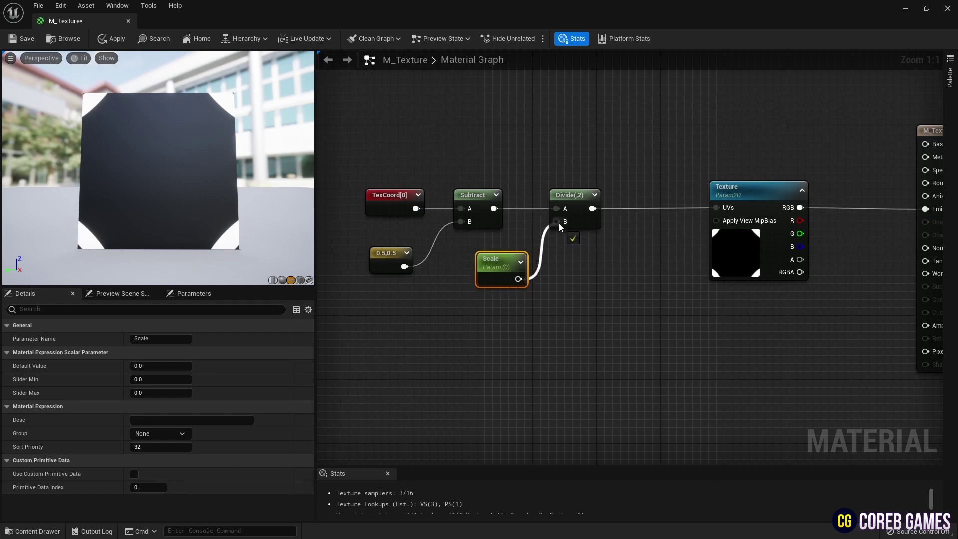
drag(560, 227, 556, 221)
click(161, 365)
text(1)
key(Return)
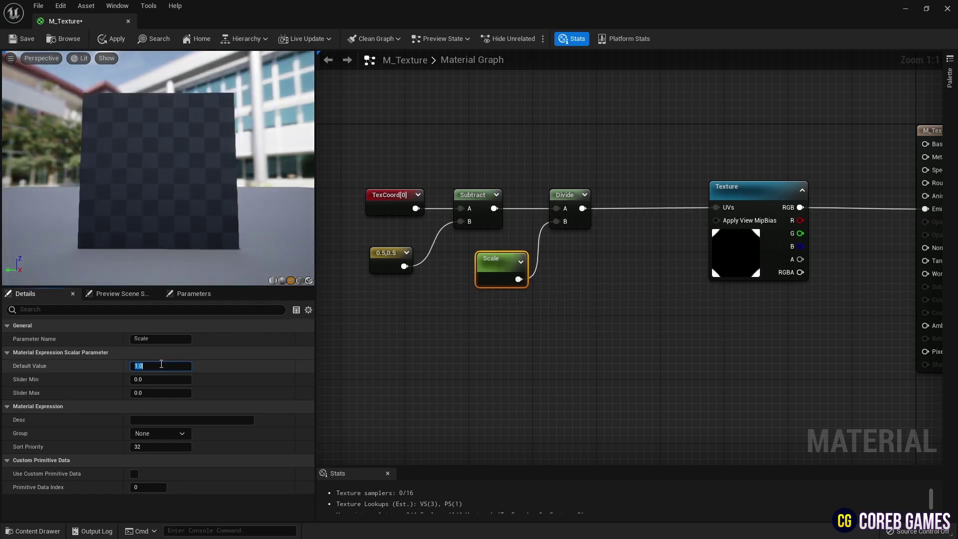
Test the Scale parameter with default values of 0.5, 0.3 and 0.8, and return it to 1.
text(0.5)
key(Return)
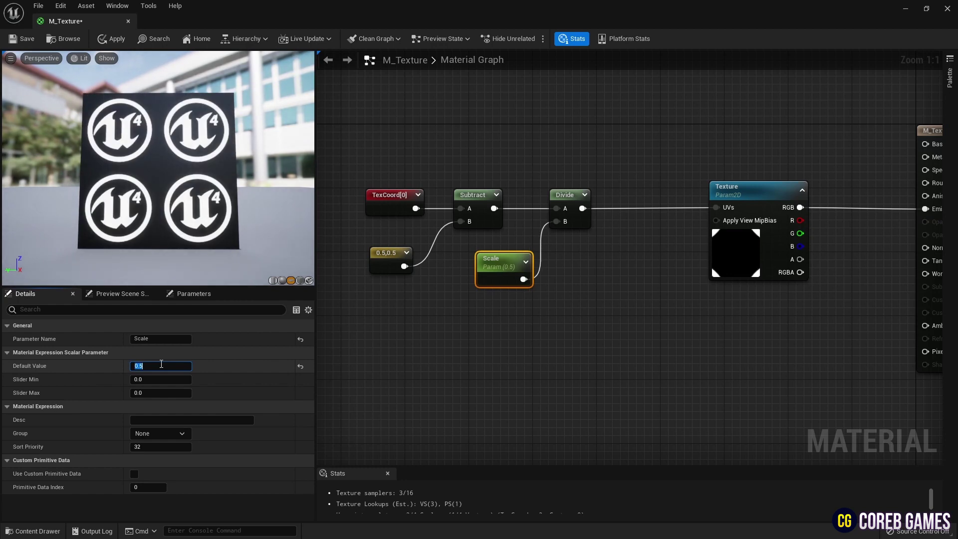
text(0.3)
key(Return)
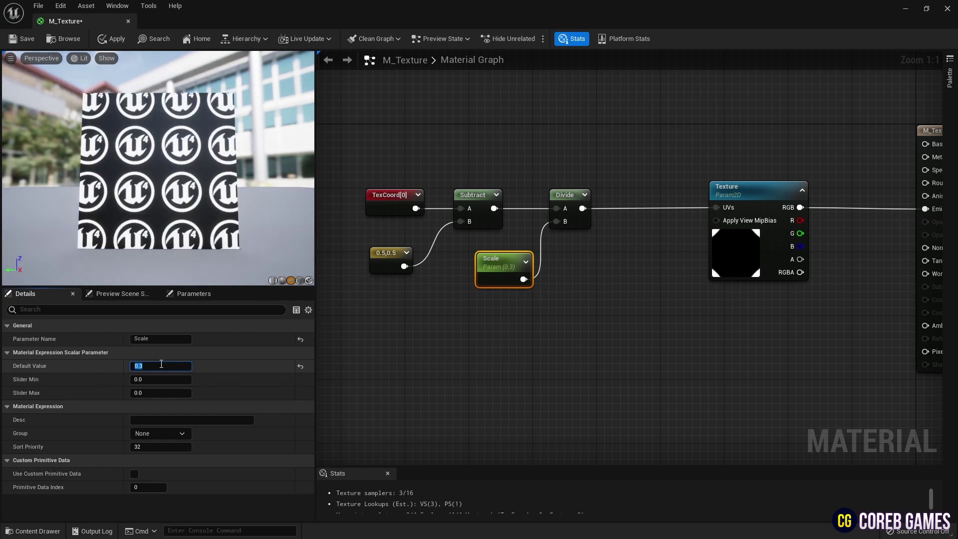
text(0.8)
key(Return)
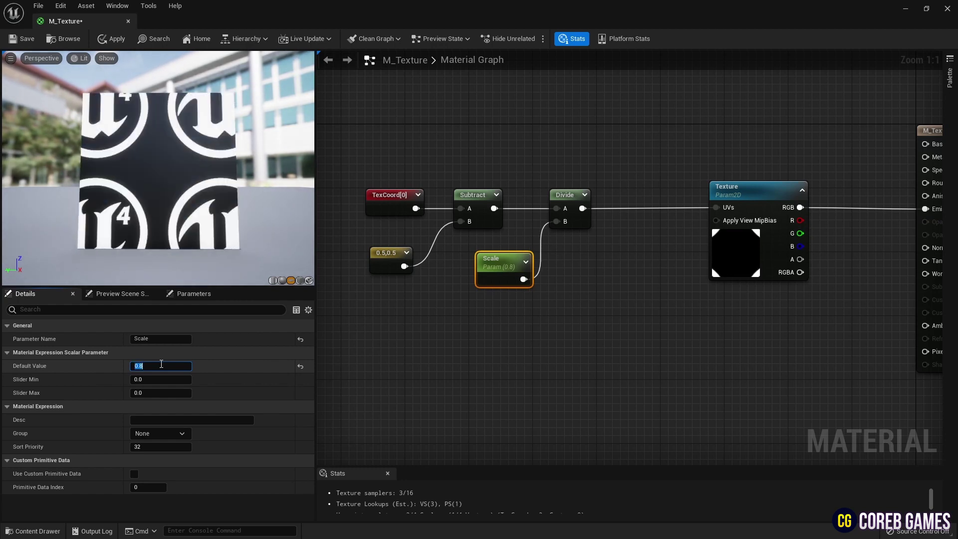
text(1)
key(Return)
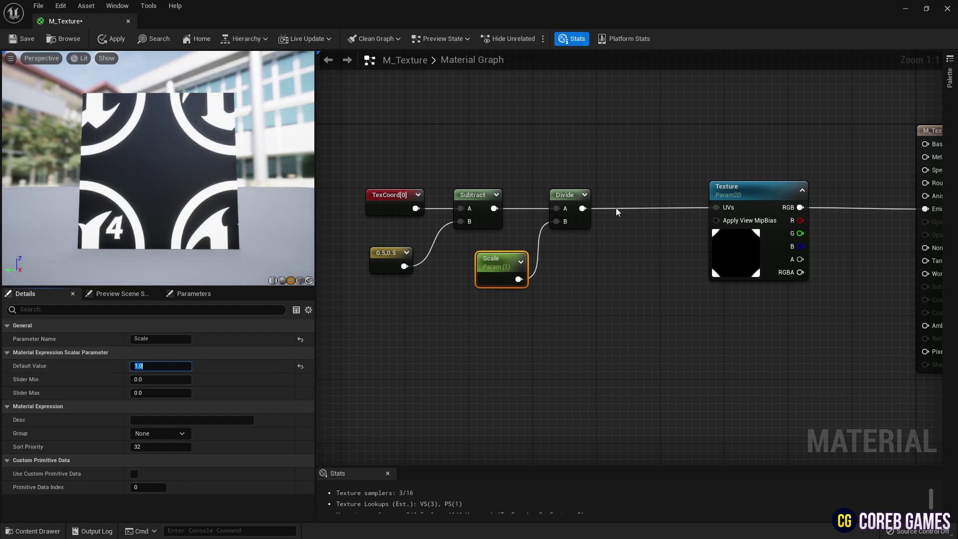
Shift the UV node group away from the Texture node and add a second Subtract node after Divide.
right_drag(619, 219, 604, 216)
drag(558, 145, 392, 256)
drag(552, 193, 503, 192)
click(570, 172)
right_click(560, 181)
text(su)
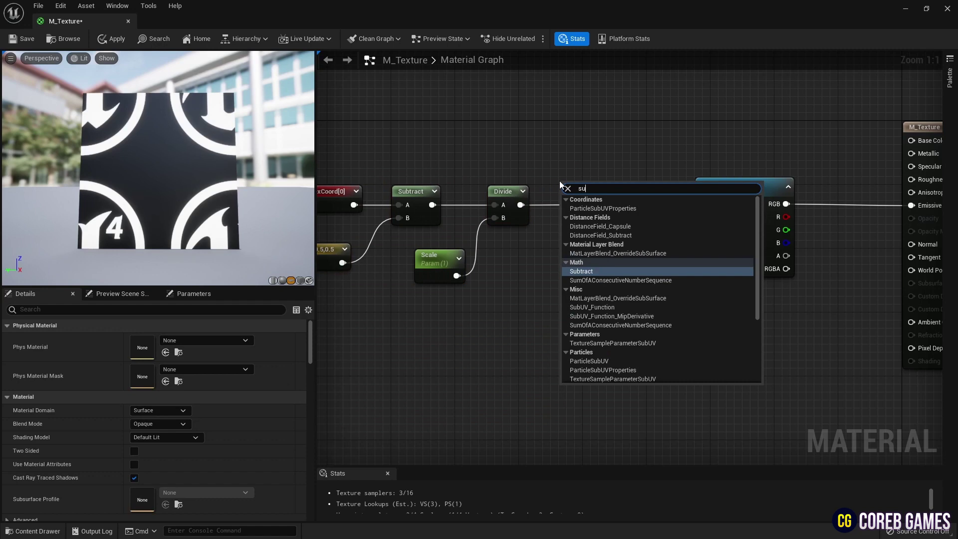
key(Return)
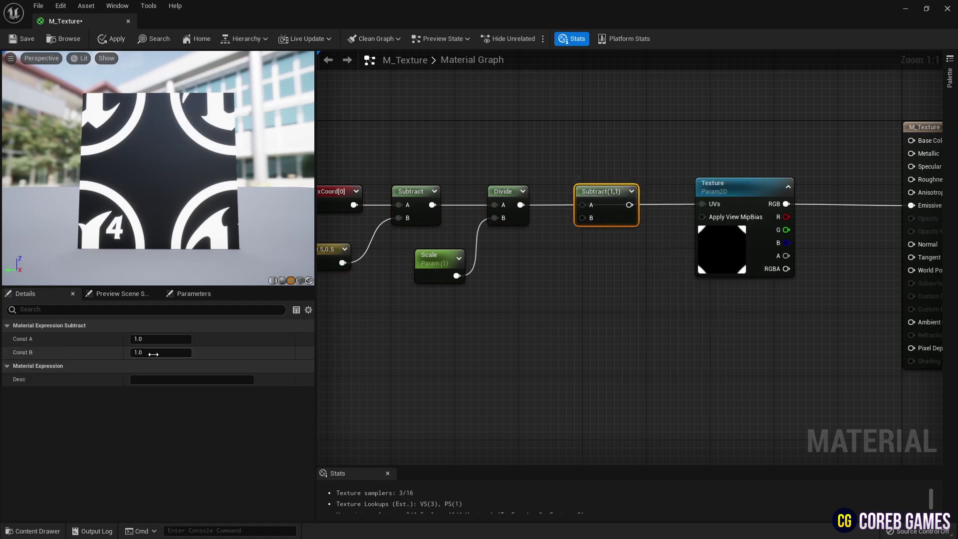
Set the new Subtract node's Const B to -0.5 and wire it between Divide and the Texture node's UVs.
click(155, 354)
text(-0.5)
key(Return)
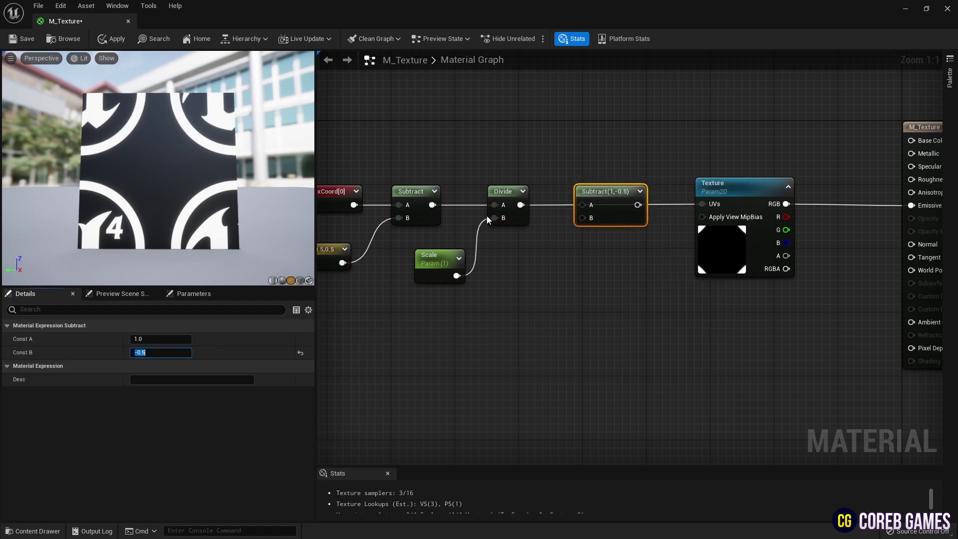
drag(520, 205, 702, 205)
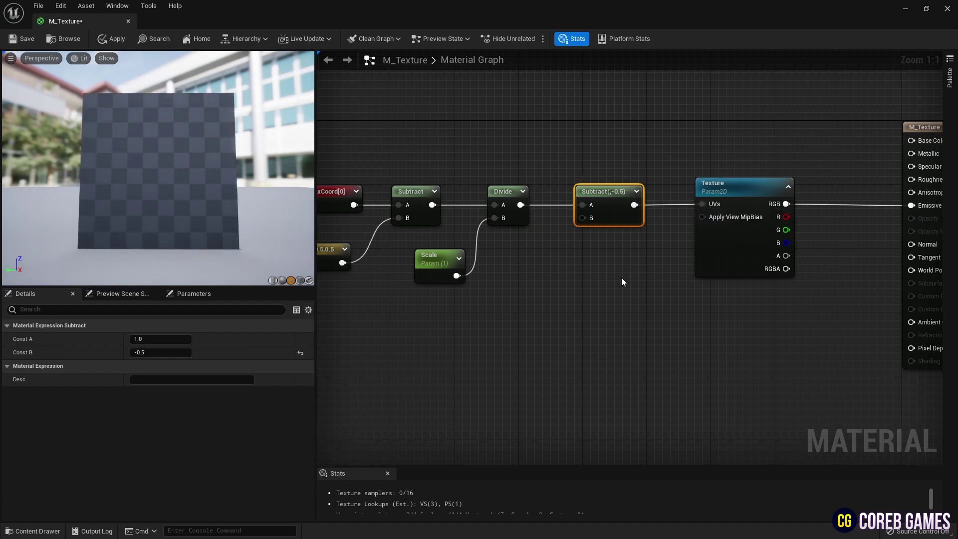
Test the Scale parameter with default values of 0.8, 0.3 and 0.5.
click(422, 263)
click(160, 366)
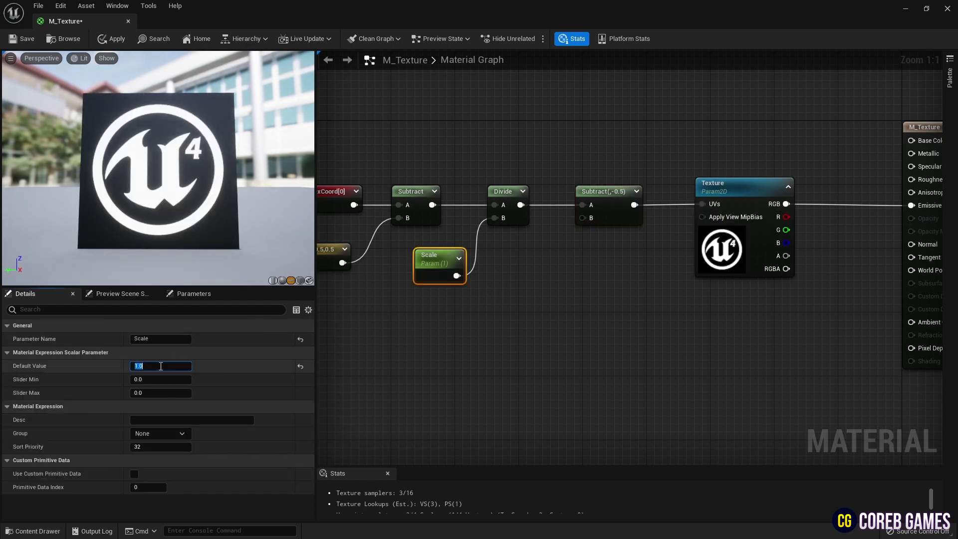
text(0.8)
key(Return)
text(0)
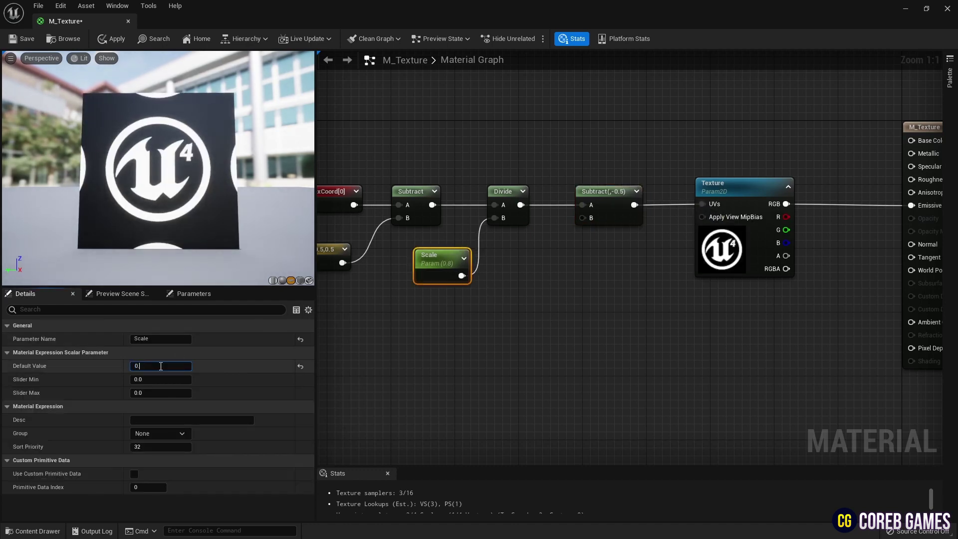
text(.3)
key(Return)
text(0.5)
key(Return)
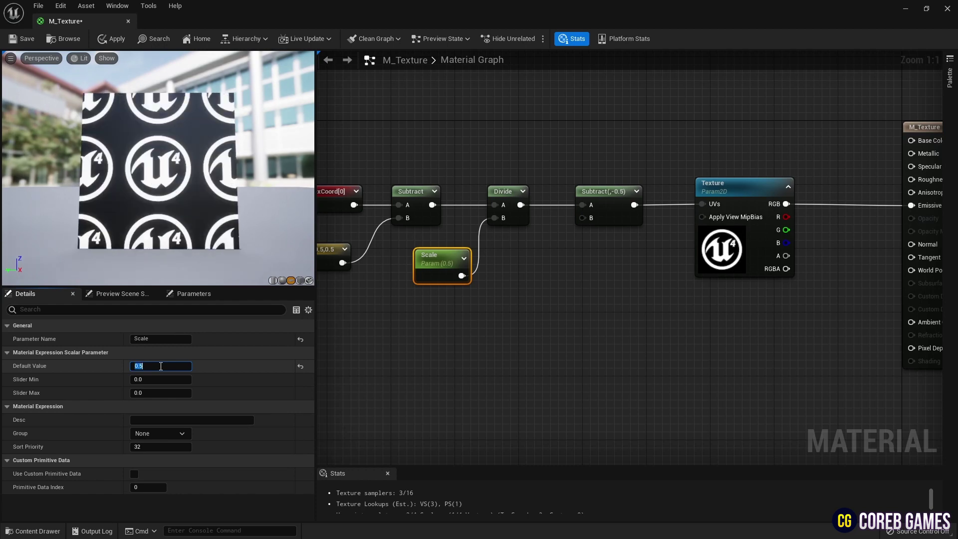
mouse_move(165, 199)
mouse_down()
mouse_move(183, 198)
mouse_move(154, 199)
mouse_move(165, 198)
mouse_up()
Set the Texture node's Sampler Source to Shared: Clamp.
click(720, 186)
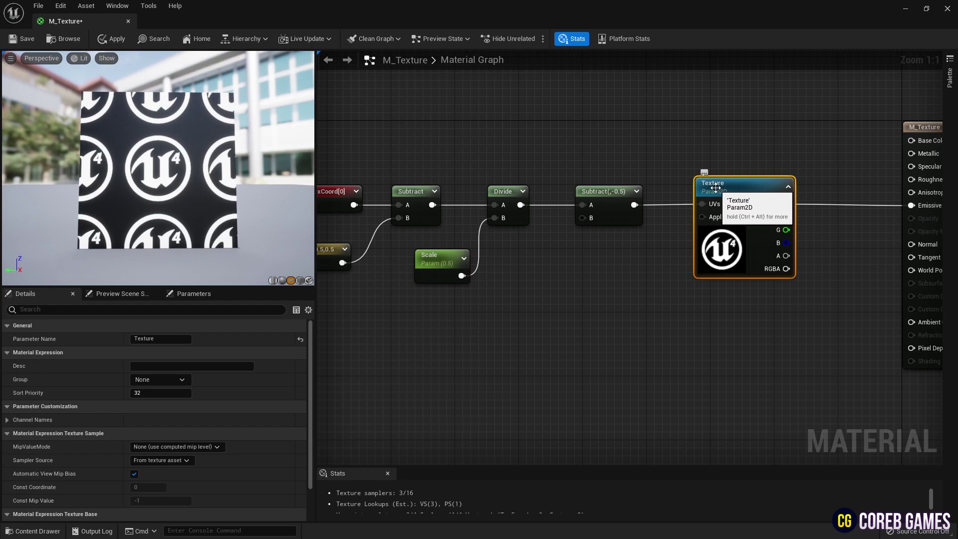
scroll(175, 389, down, 2)
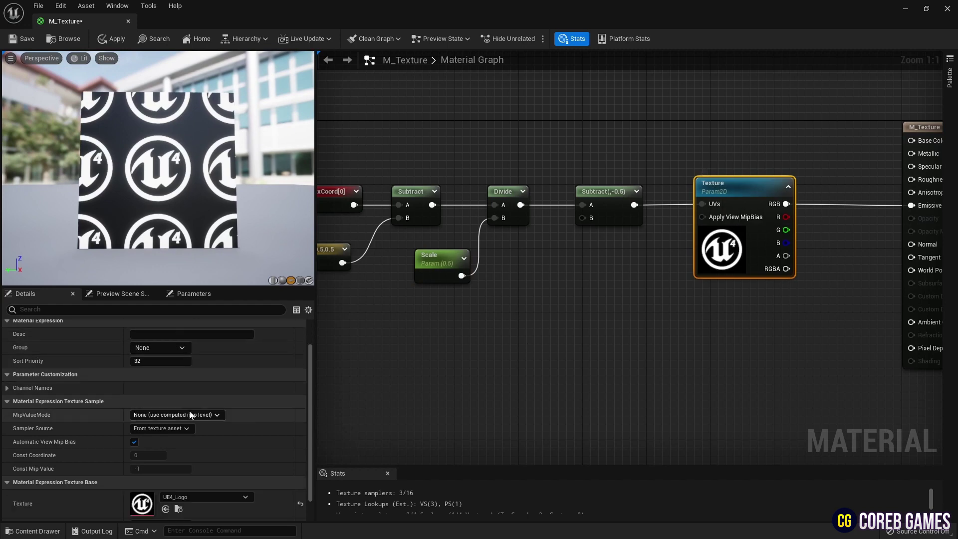
click(185, 429)
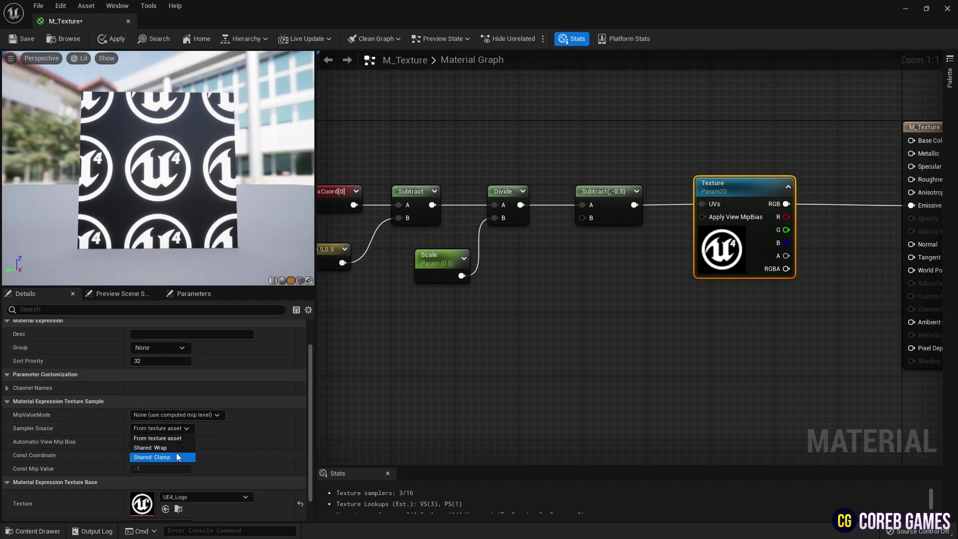
click(177, 455)
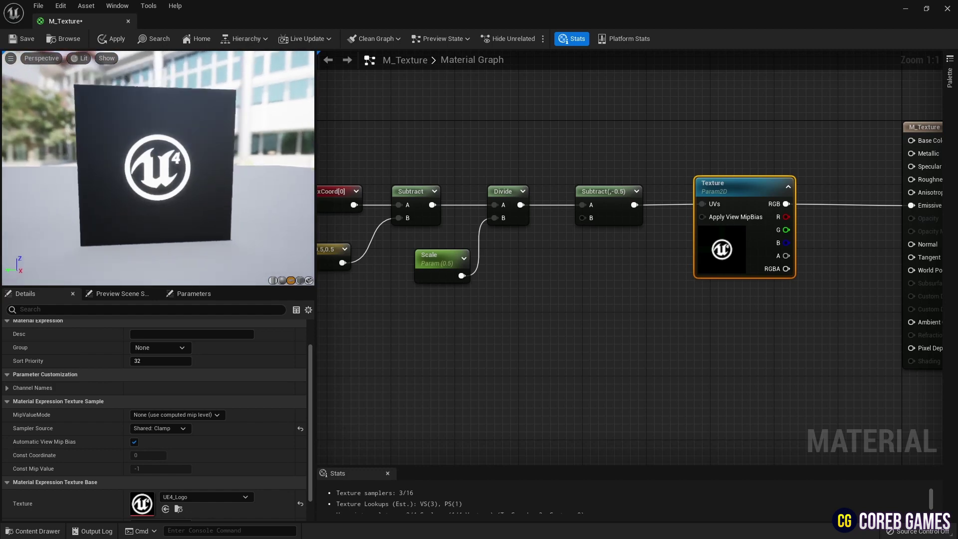
Set the Scale parameter's default value back to 1.
click(444, 260)
click(163, 366)
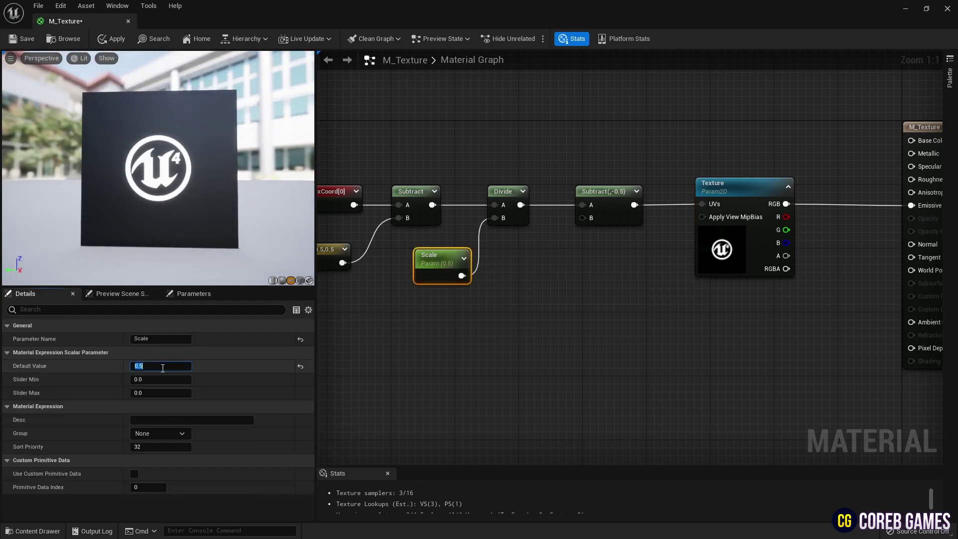
text(1)
key(Return)
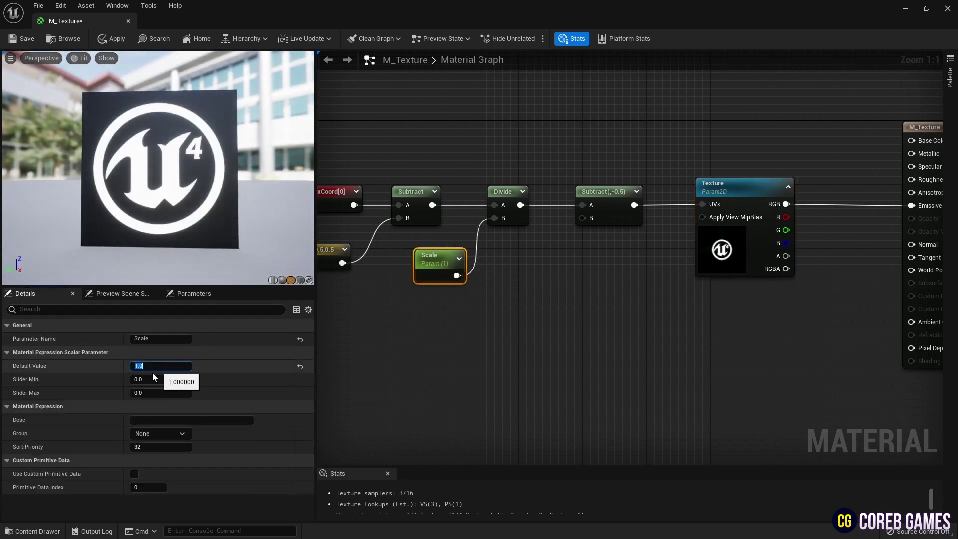
Move the UV node group farther from the Texture node to leave room for another node.
right_drag(491, 275, 541, 269)
drag(606, 197, 354, 277)
mouse_move(588, 296)
right_down()
mouse_move(547, 289)
mouse_move(629, 255)
mouse_move(662, 260)
mouse_move(616, 266)
mouse_move(585, 291)
right_up()
drag(651, 149, 375, 270)
drag(655, 182, 519, 182)
Add a Rotator node and wire it between the -0.5 Subtract node and the Texture node's UVs.
click(604, 106)
right_click(604, 106)
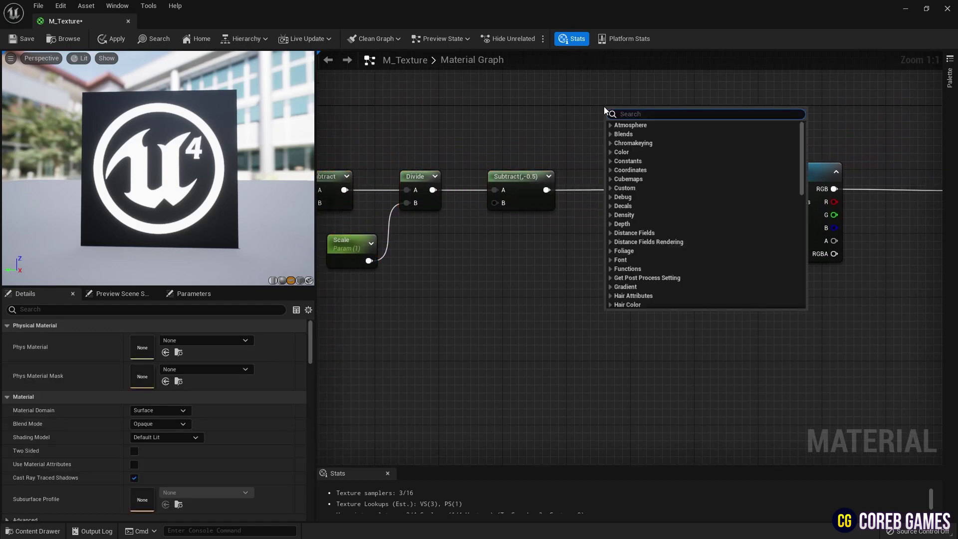
text(rot)
key(Return)
click(604, 106)
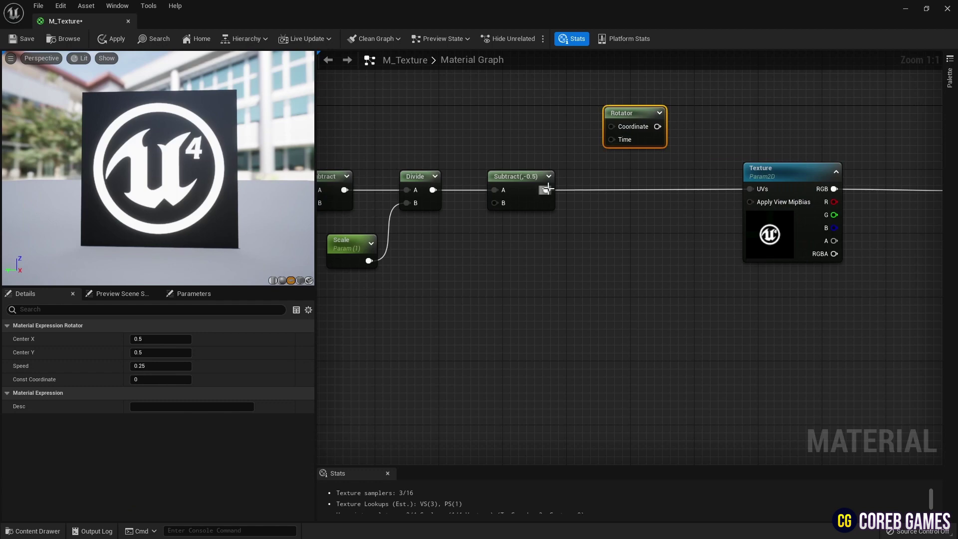
drag(614, 131, 750, 190)
drag(645, 171, 653, 187)
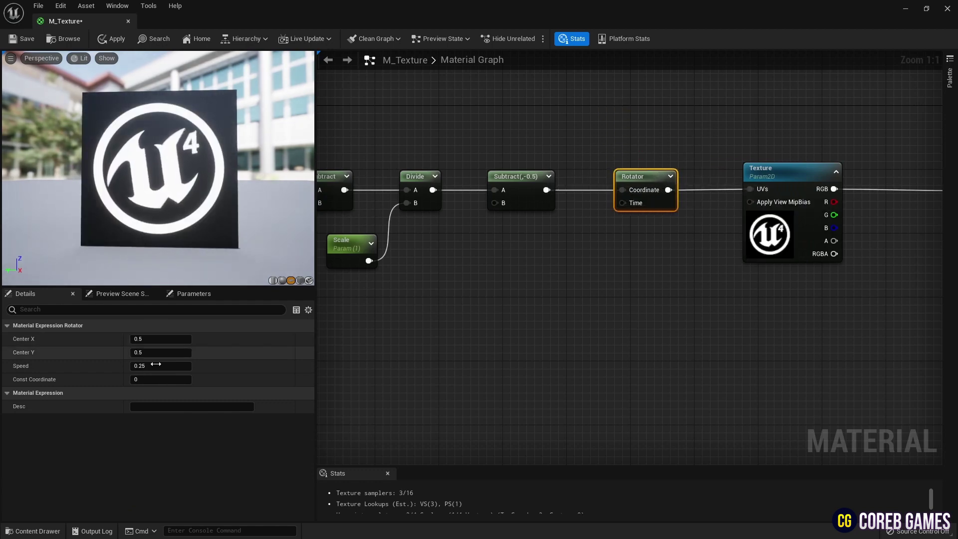
Test the rotating texture with a Scale default value of 0.5 and return it to 1.
right_drag(499, 165, 560, 176)
click(404, 262)
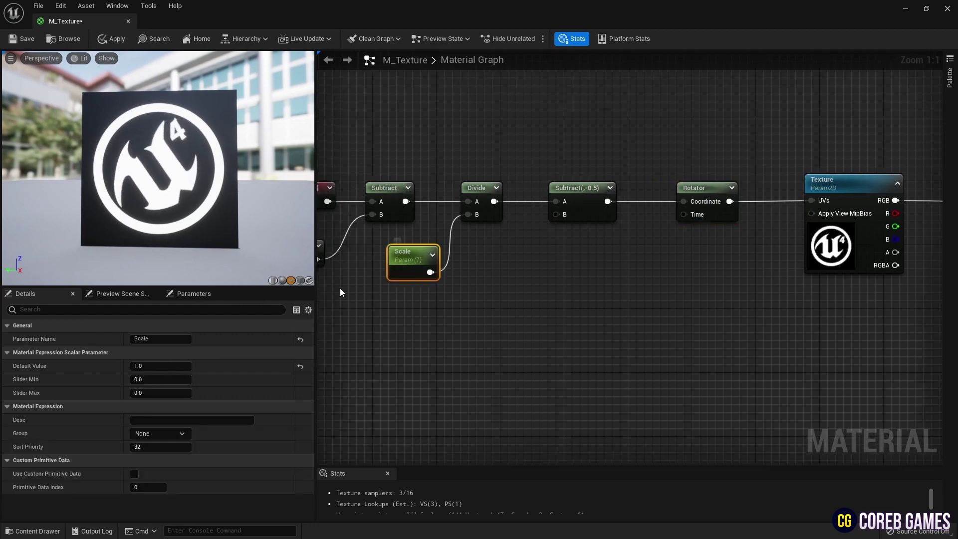
click(164, 367)
text(0.6)
key(Return)
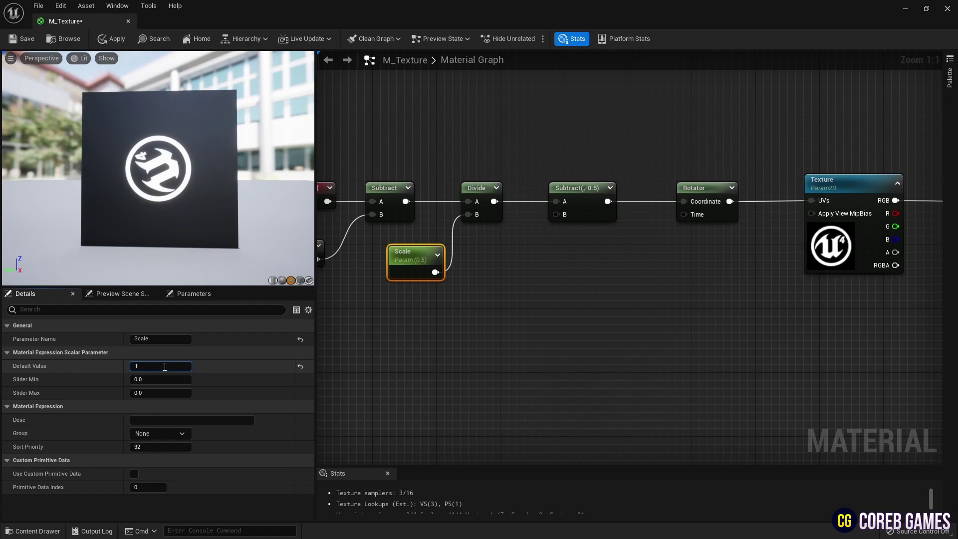
key(Return)
Add a Time node and a Multiply node below the UV node group.
right_drag(573, 301, 659, 251)
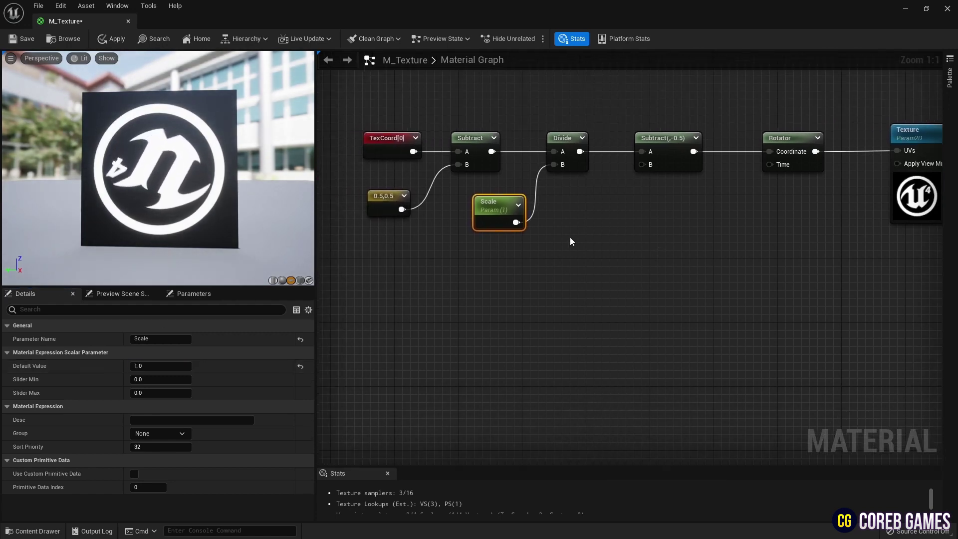
right_drag(572, 241, 642, 235)
right_click(444, 241)
text(tim)
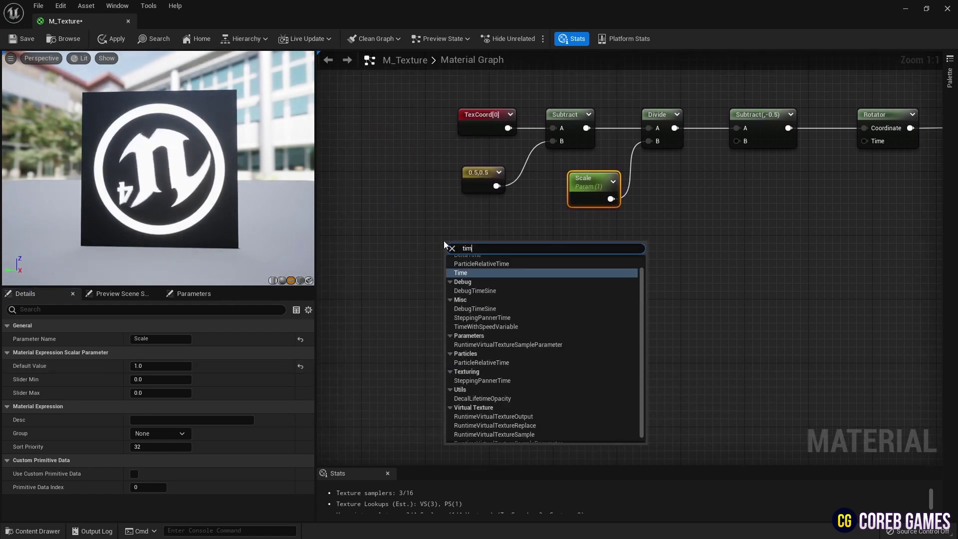
key(Return)
right_drag(564, 265, 532, 255)
click(493, 249)
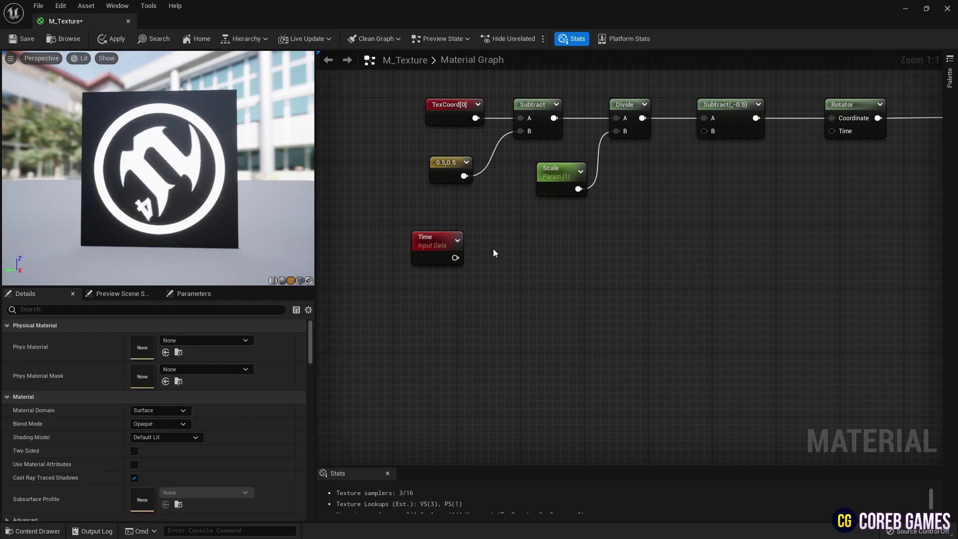
click(493, 249)
right_drag(422, 296, 422, 291)
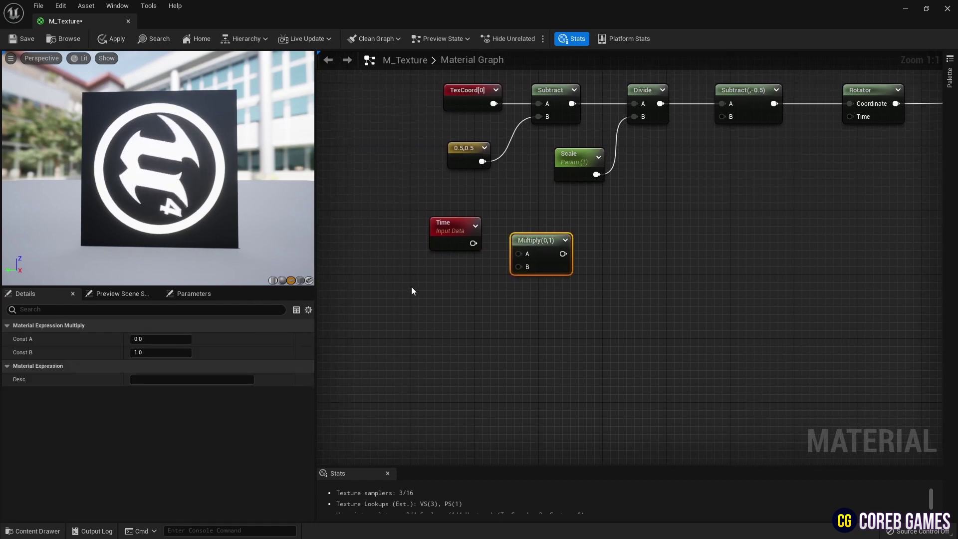
Add a scalar parameter named Time Speed below the Time node and set its default value to 0.5.
click(411, 287)
text(Time Spe)
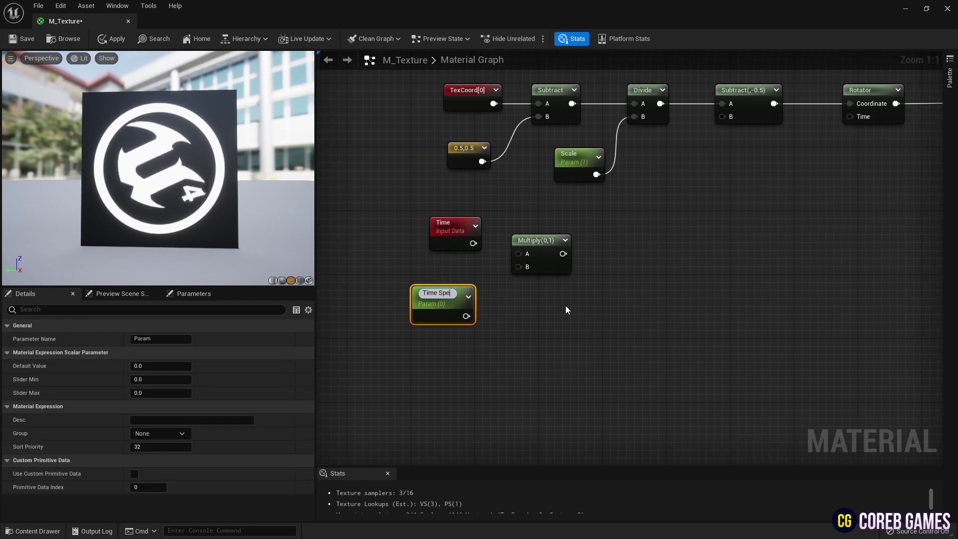
text(ed)
key(Return)
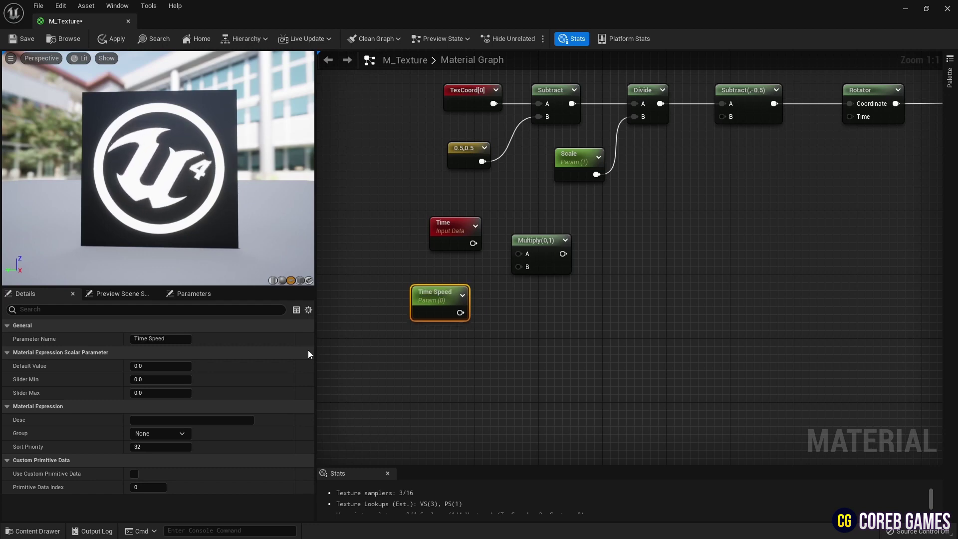
click(161, 365)
text(0.5)
key(Return)
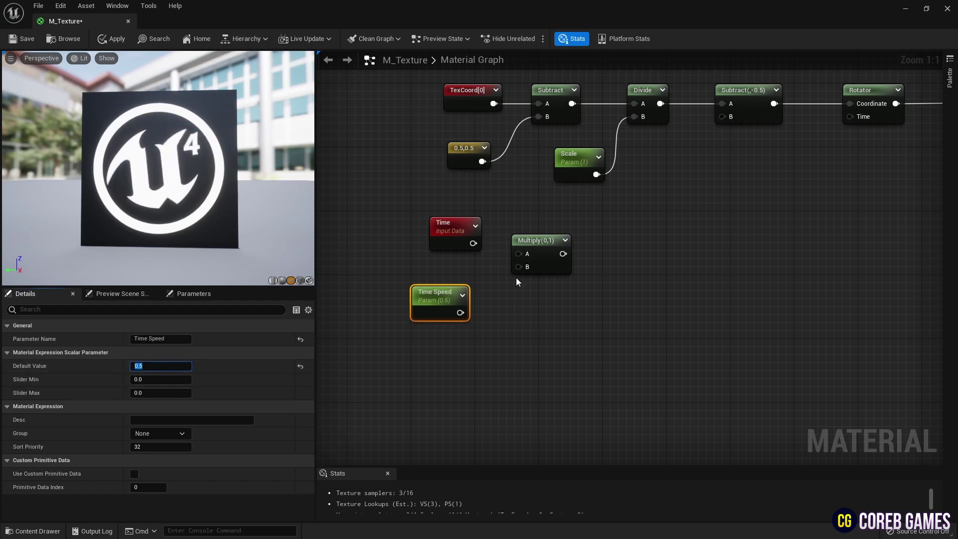
Connect Time to Multiply's A input and Time Speed to its B input.
drag(473, 243, 519, 254)
drag(460, 312, 519, 265)
drag(530, 242, 526, 235)
drag(617, 228, 596, 236)
Add a Sine node after Multiply with its Period set to 2.
right_drag(596, 236, 546, 238)
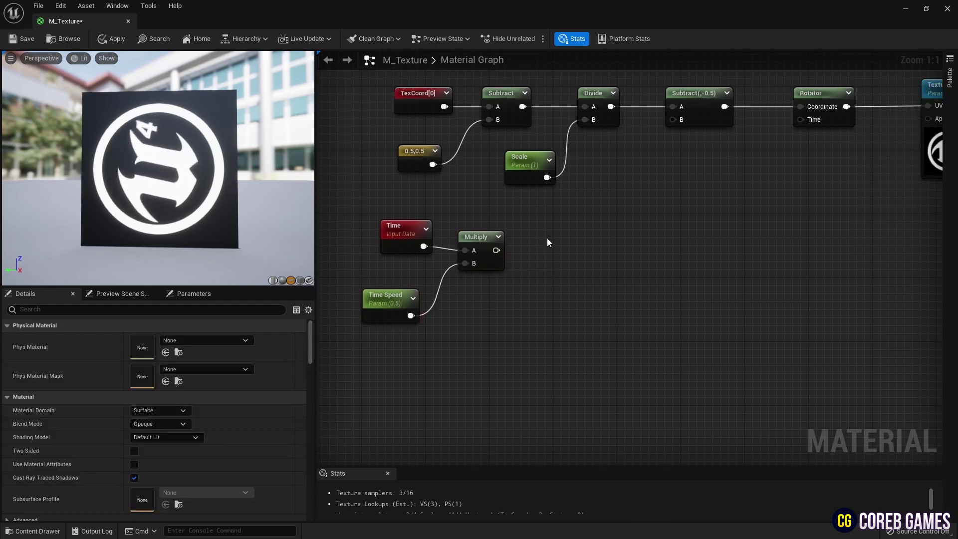
right_click(547, 238)
text(sine)
key(Return)
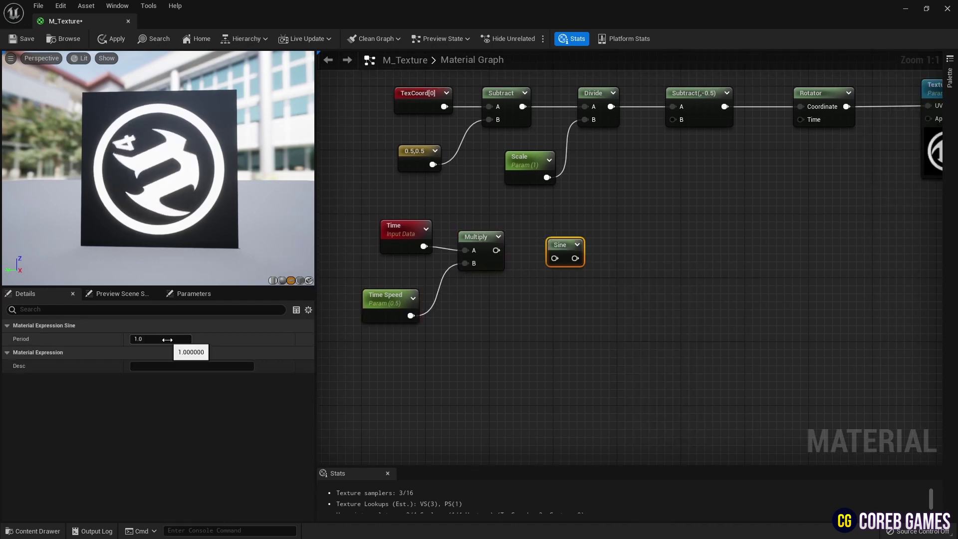
click(479, 238)
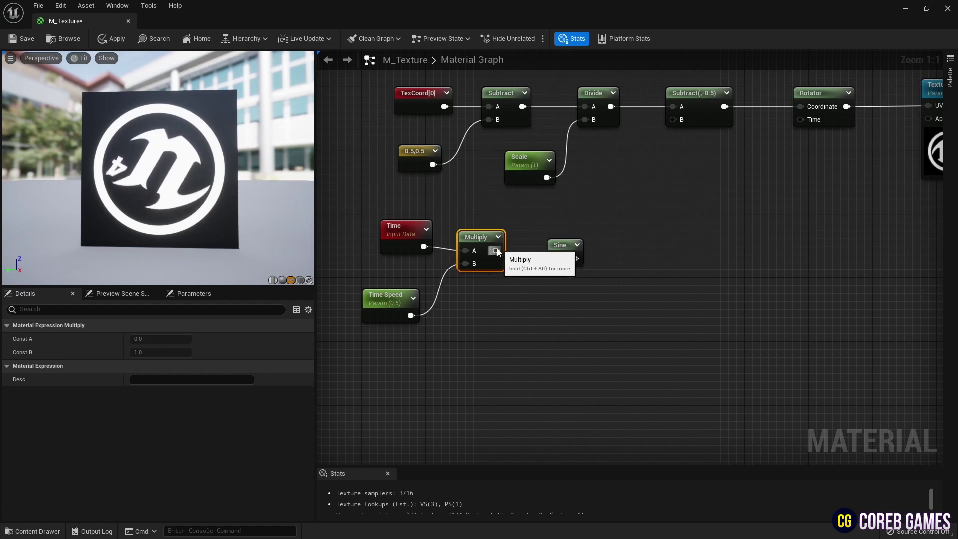
Connect Multiply's output to the Sine node and preview the Sine node.
drag(498, 251, 542, 242)
right_click(542, 243)
click(579, 262)
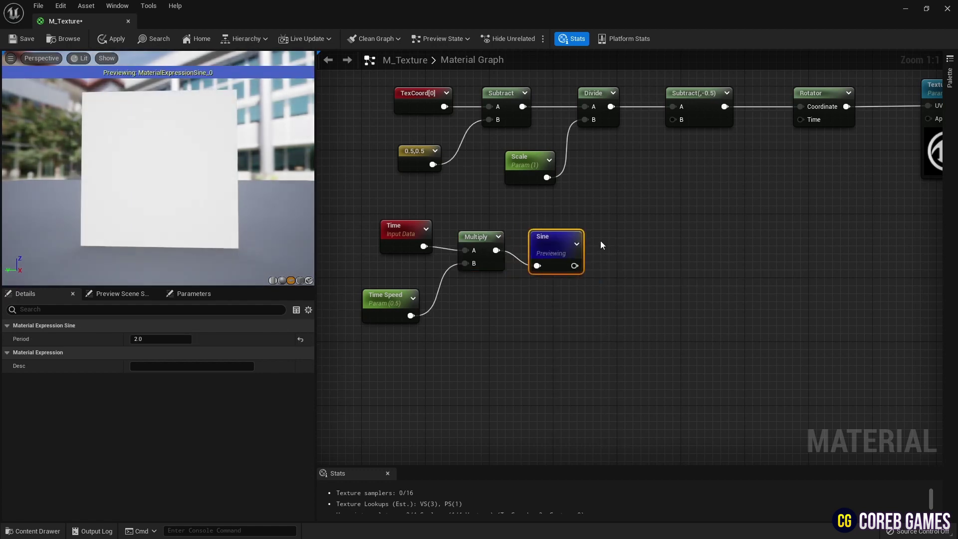
Place an Add node after Sine and set its Const B to 1.3.
right_drag(600, 240, 556, 229)
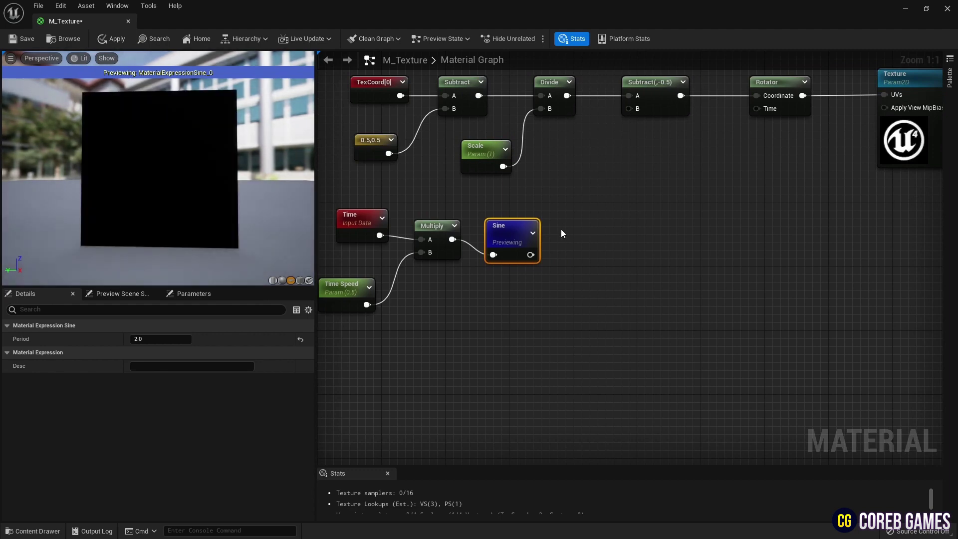
click(561, 229)
click(142, 352)
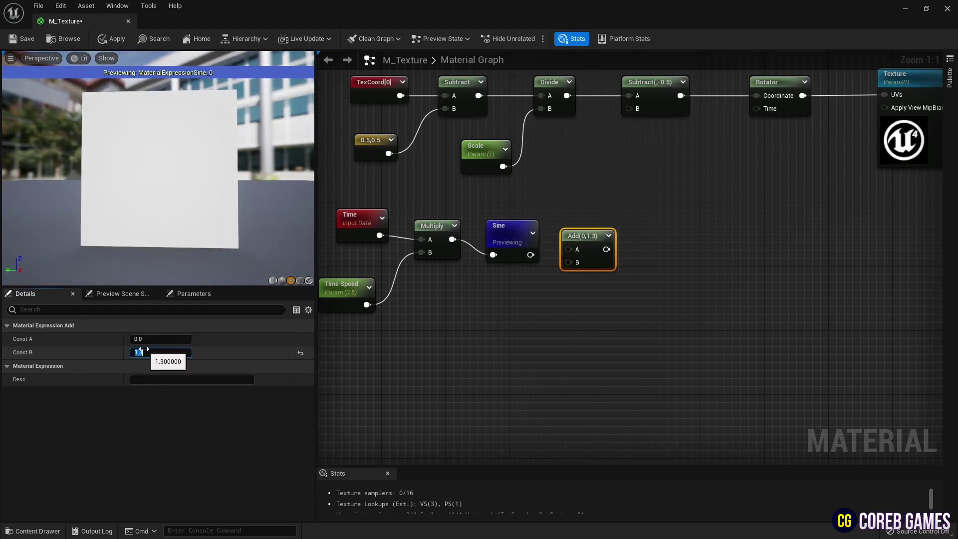
text(1.3)
key(Return)
Connect Sine to the Add node's A input and preview the Add node.
drag(531, 255, 572, 244)
right_click(574, 244)
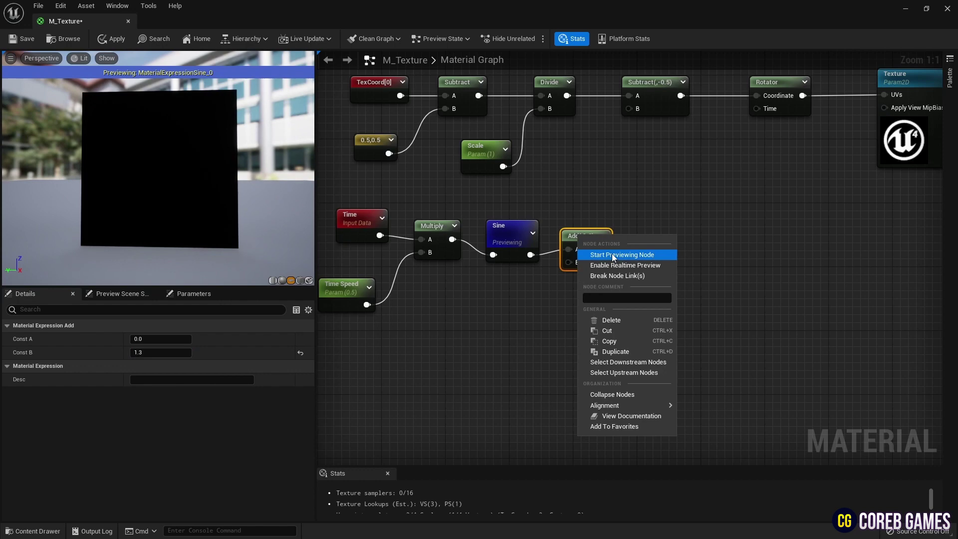
click(621, 252)
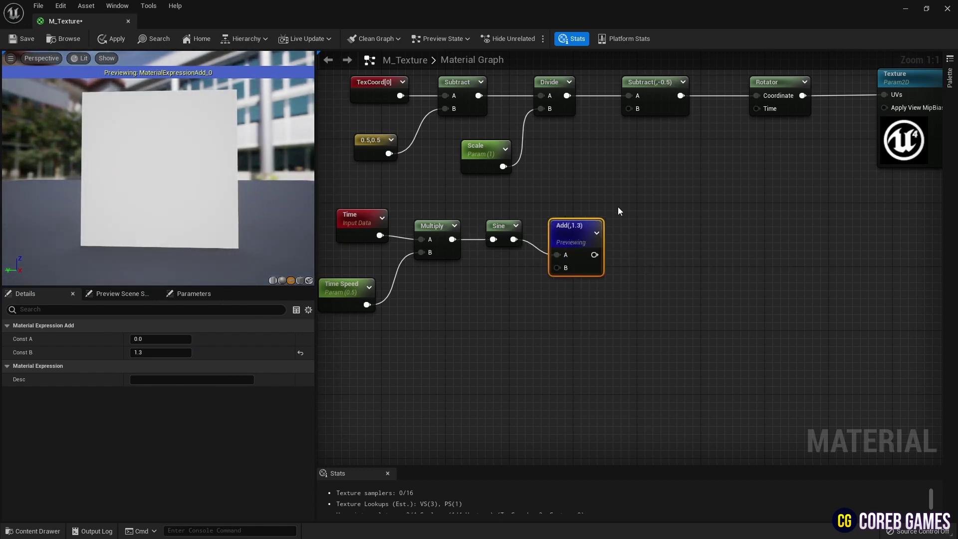
Place a Clamp node after Add and set its Min Default to 0.2.
right_drag(618, 207, 592, 232)
right_click(603, 232)
text(clamp)
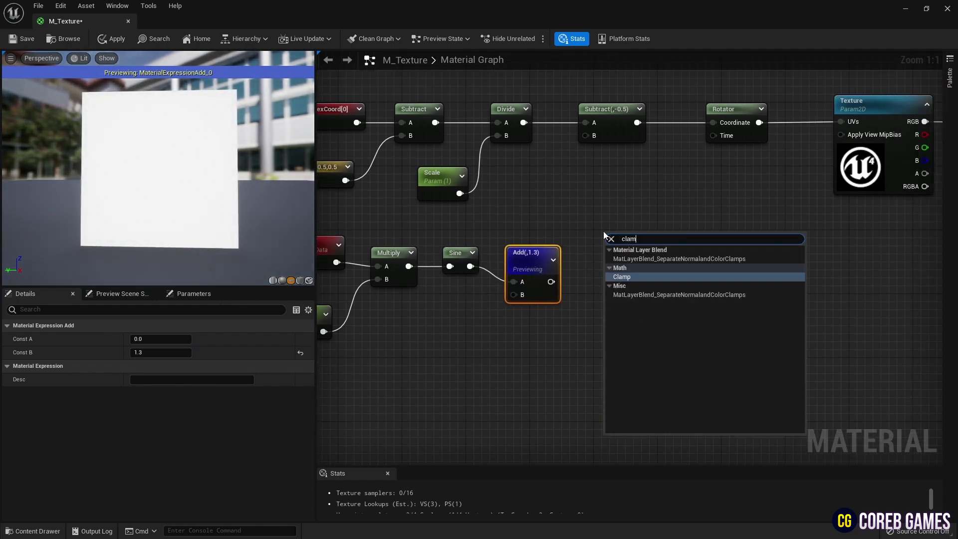
key(Return)
click(170, 353)
text(0.2)
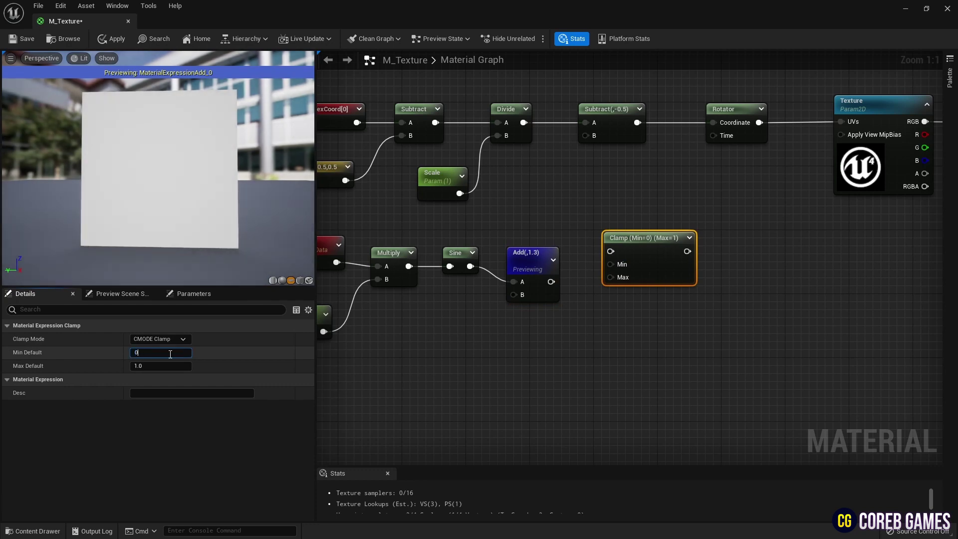
key(Return)
Connect the Add node to Clamp, stop previewing Add, and line Clamp up beside it.
drag(556, 282, 613, 256)
right_click(531, 255)
click(568, 275)
click(639, 253)
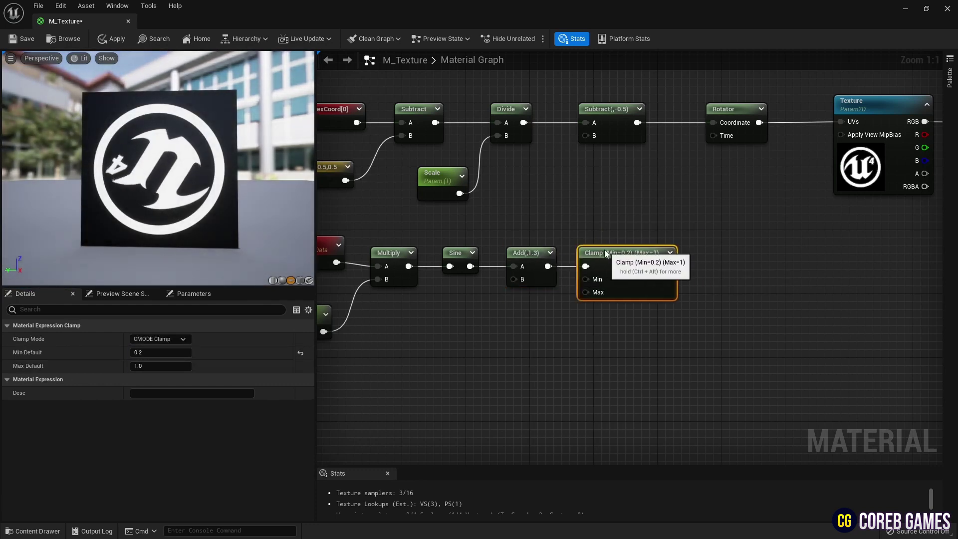
Shift the whole Time-to-Clamp node chain back toward the start of the UV node row.
right_drag(586, 193, 598, 206)
drag(652, 220, 335, 339)
drag(649, 270, 537, 269)
Add another Multiply node beside Clamp, below the UV node row.
right_drag(560, 224, 664, 227)
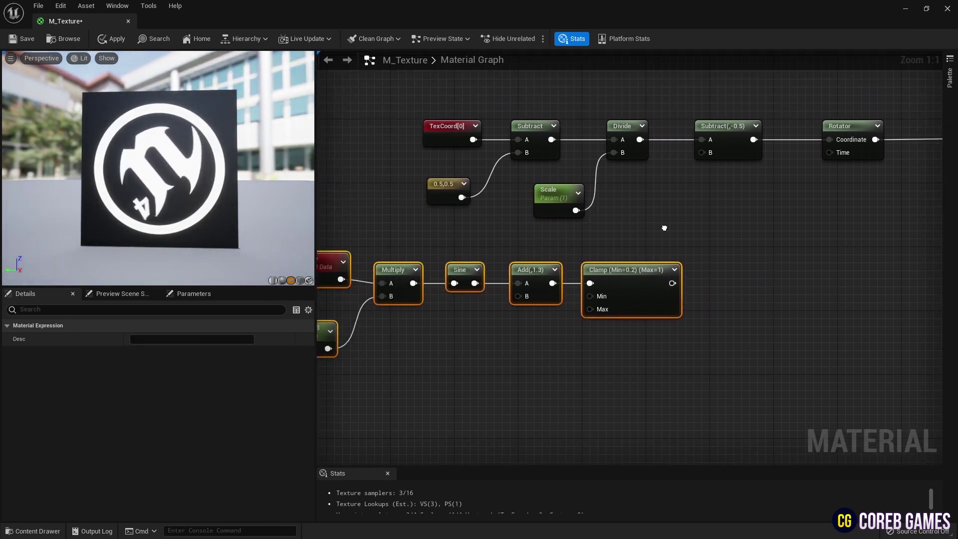
click(690, 225)
key(m)
click(690, 225)
Connect Scale to the new Multiply's A, Clamp to its B, and its output to Divide's B input.
drag(577, 208, 697, 245)
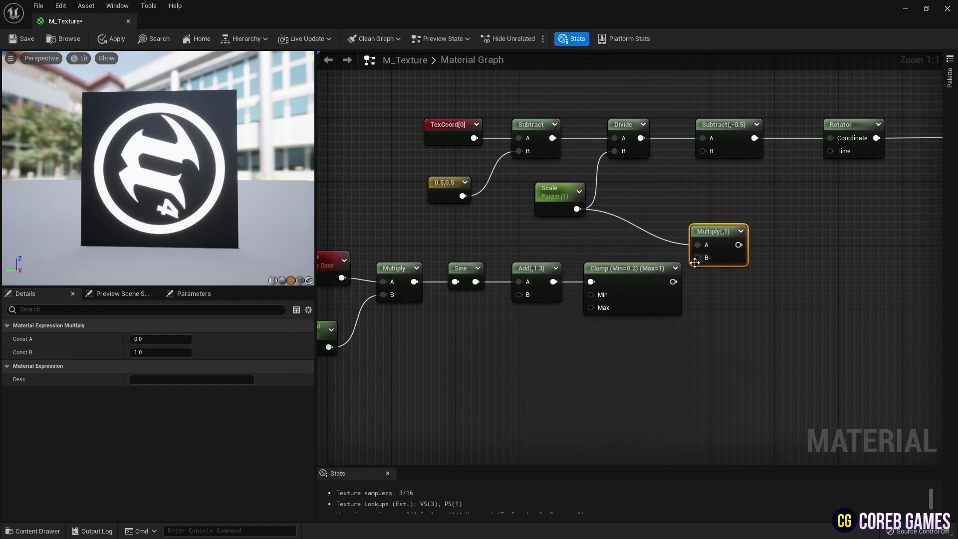
drag(673, 282, 698, 257)
drag(729, 244, 615, 151)
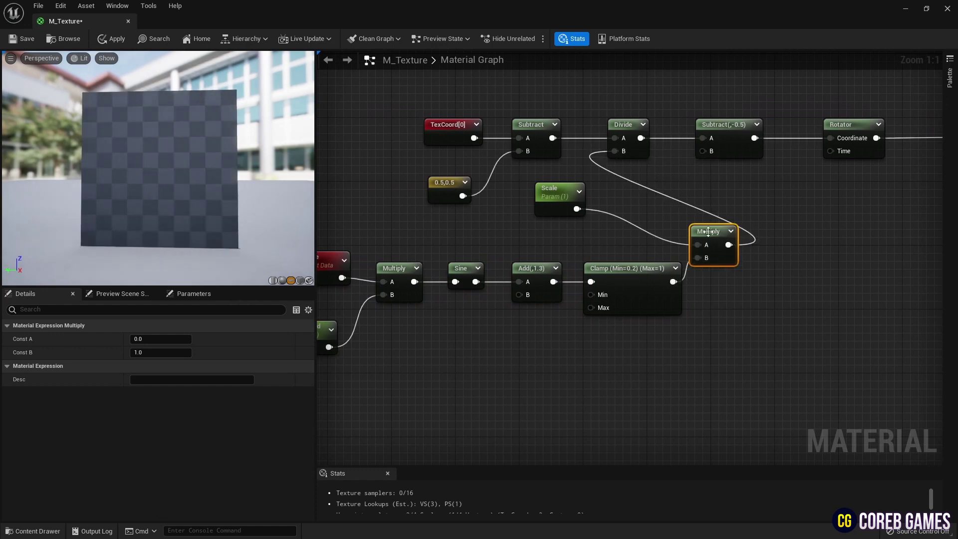
Move the new Multiply node closer beside Scale, and add a vector parameter named Color above the UV node row.
drag(708, 231, 673, 196)
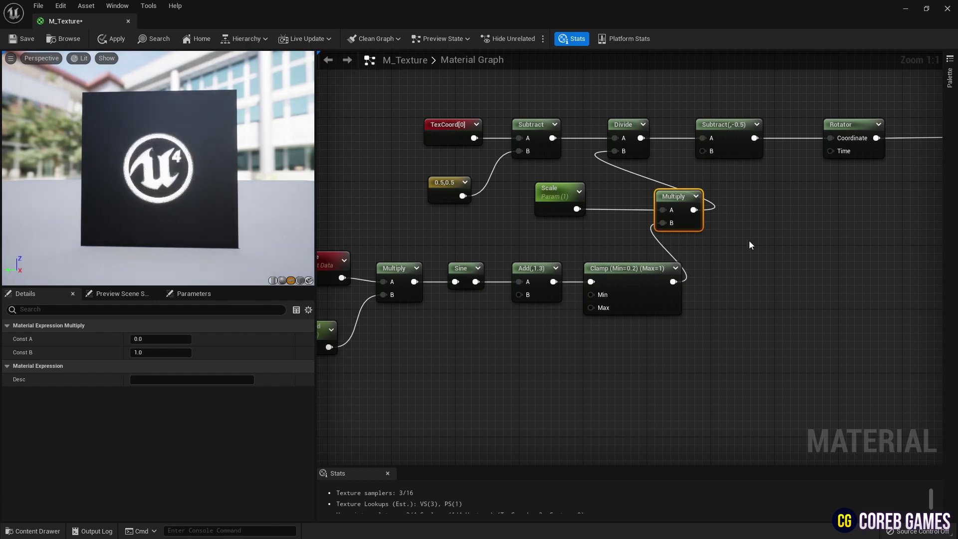
right_drag(749, 241, 466, 358)
right_drag(592, 97, 577, 175)
click(547, 145)
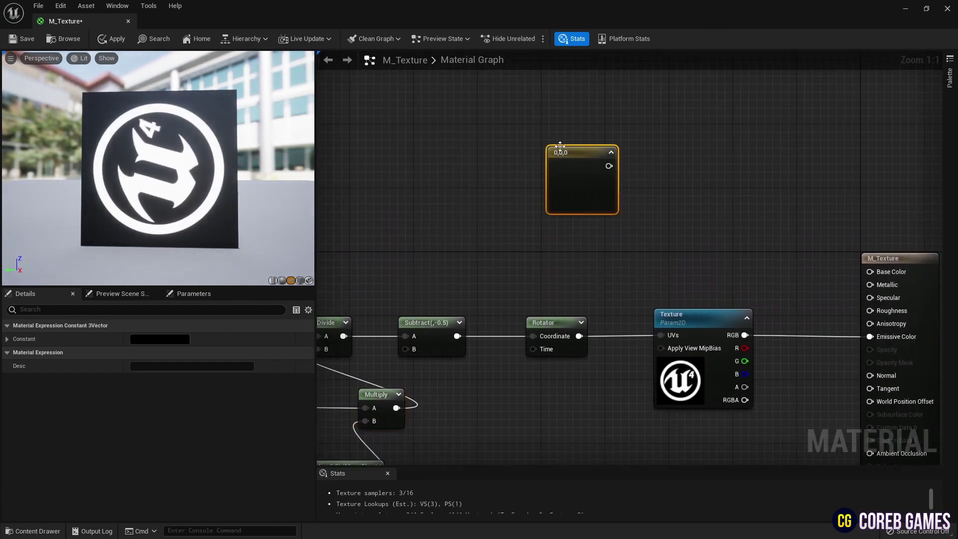
right_click(562, 152)
click(606, 171)
text(Color)
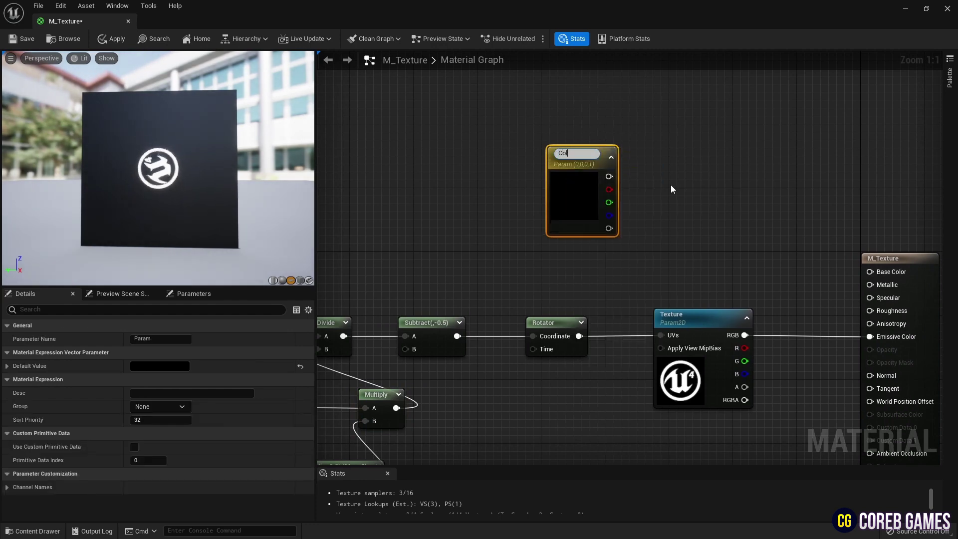
key(Return)
Set the Color parameter's default to orange-yellow (1, 0.5, 0, 1) and shift its node back to make room beside it.
click(188, 366)
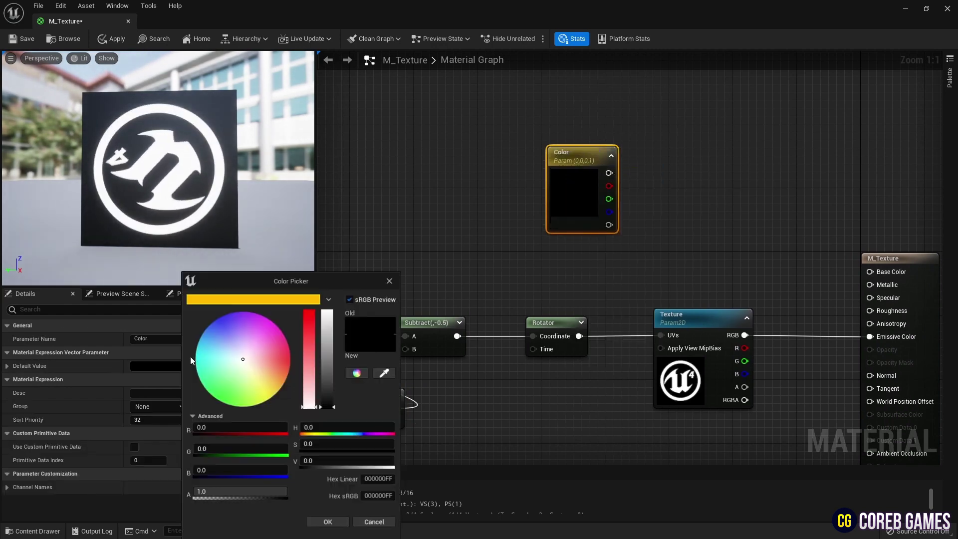
click(247, 301)
click(337, 523)
drag(567, 159, 482, 145)
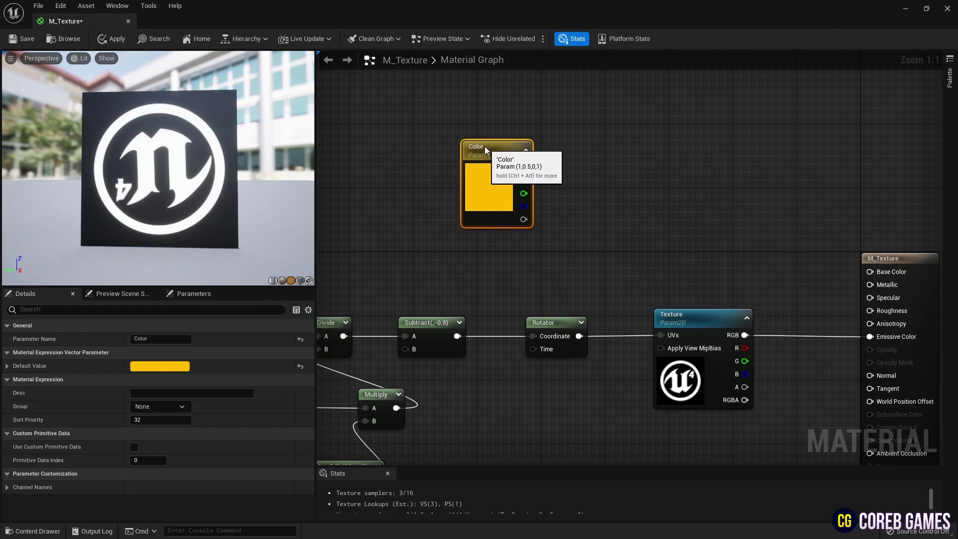
Add a HueShift node beside Color and connect Color's output to its Texture input.
right_drag(613, 163, 628, 169)
right_click(625, 169)
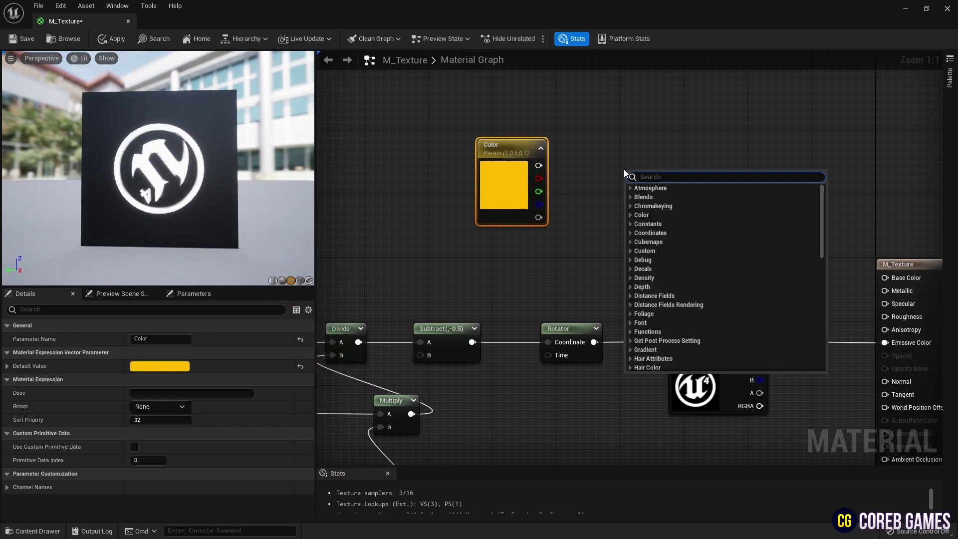
text(hue)
key(Return)
drag(538, 165, 637, 202)
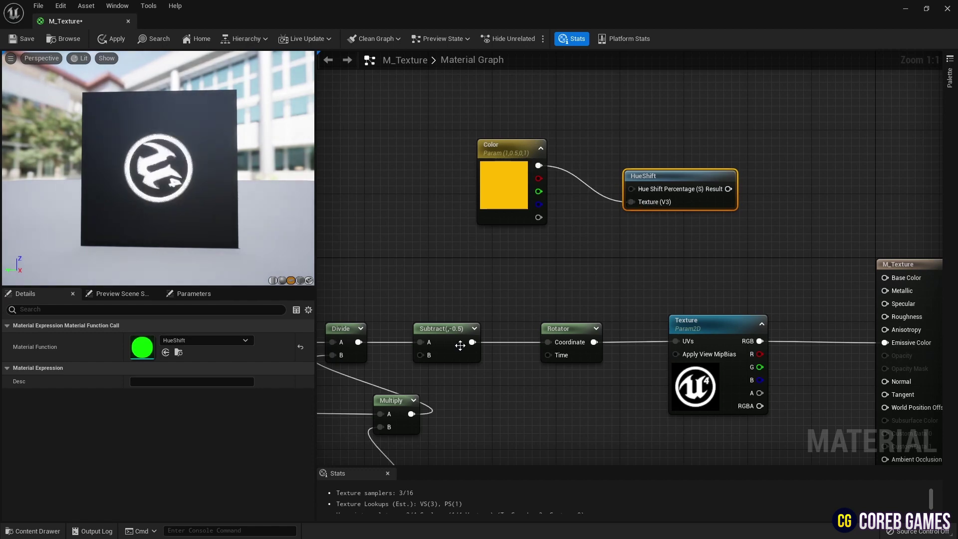
Connect Clamp's output to HueShift's Hue Shift Percentage input.
right_drag(460, 345, 569, 252)
scroll(577, 304, down, 1)
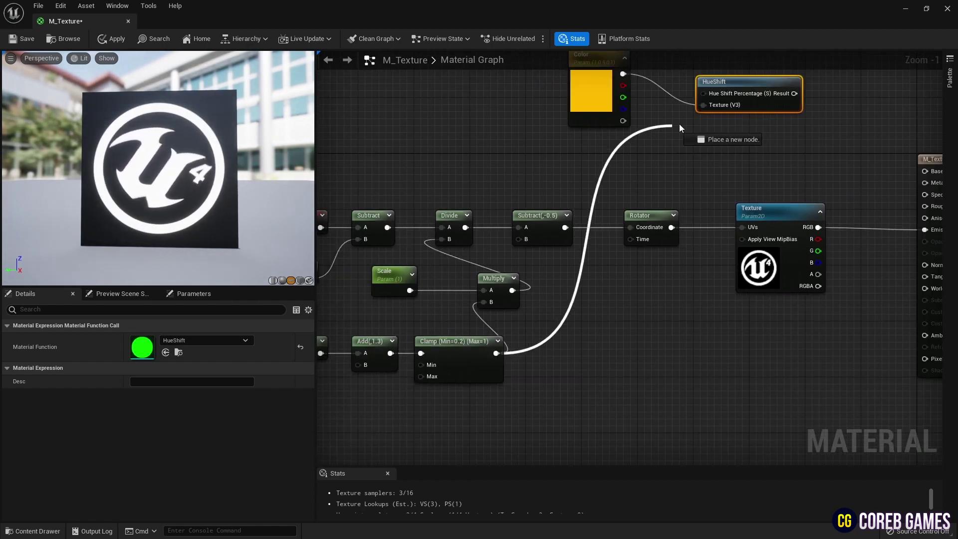
drag(680, 125, 703, 93)
right_drag(714, 148, 634, 190)
Preview the HueShift node's color on the preview plane, and stop previewing it.
right_click(655, 121)
click(680, 142)
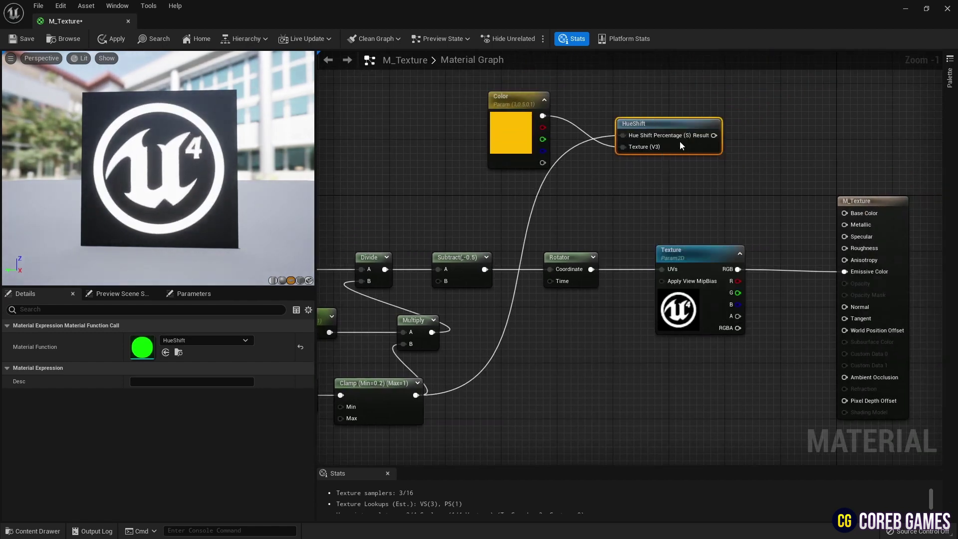
key(space)
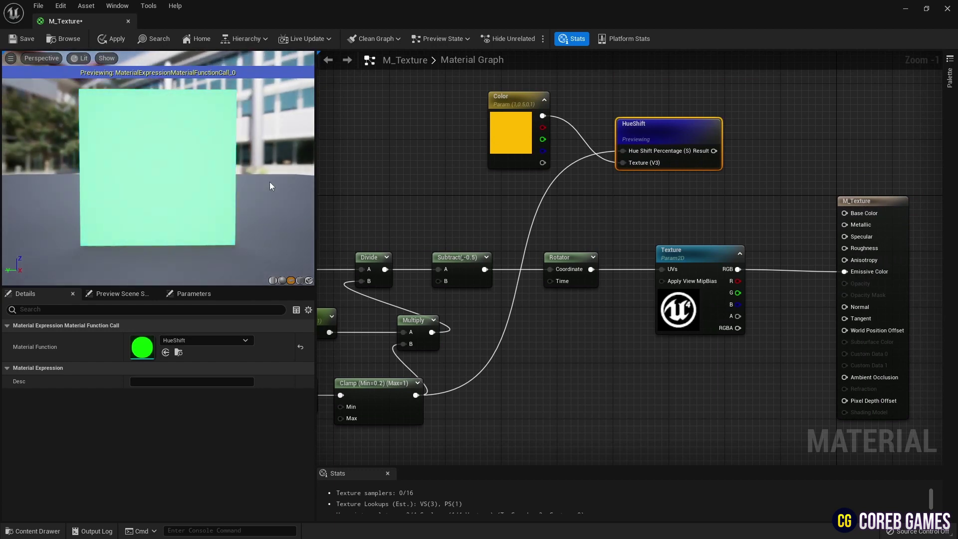
mouse_move(270, 183)
mouse_down()
mouse_move(250, 186)
mouse_move(269, 193)
mouse_up()
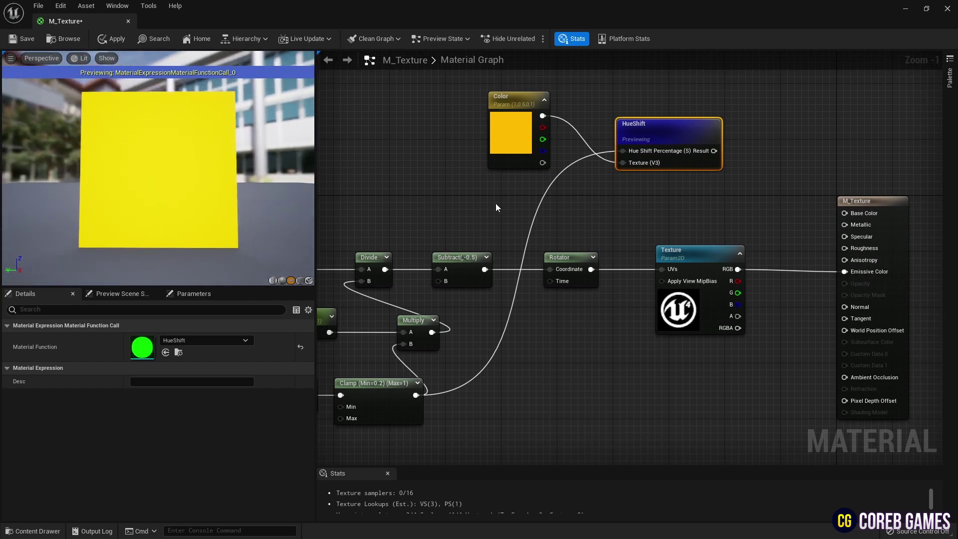
right_drag(702, 217, 570, 202)
right_click(537, 118)
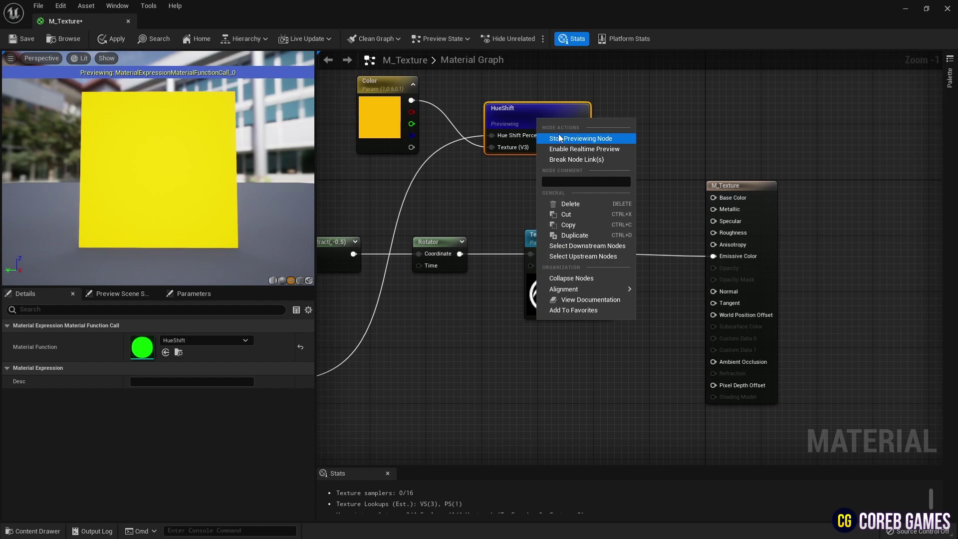
click(559, 134)
Add a Multiply node taking HueShift's Result in A and Texture's RGB in B, and connect it to Emissive Color.
right_drag(648, 159, 579, 171)
click(546, 190)
key(m)
click(552, 182)
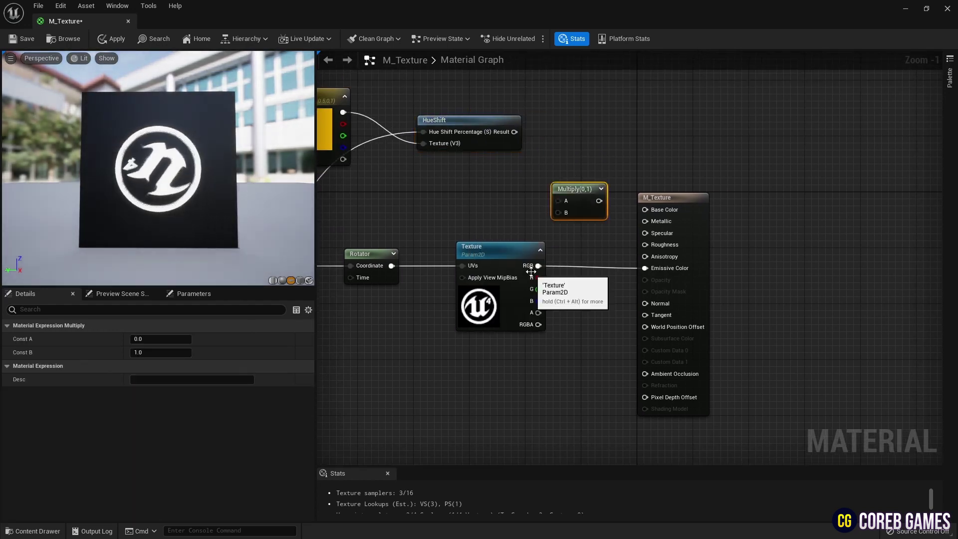
drag(538, 265, 647, 271)
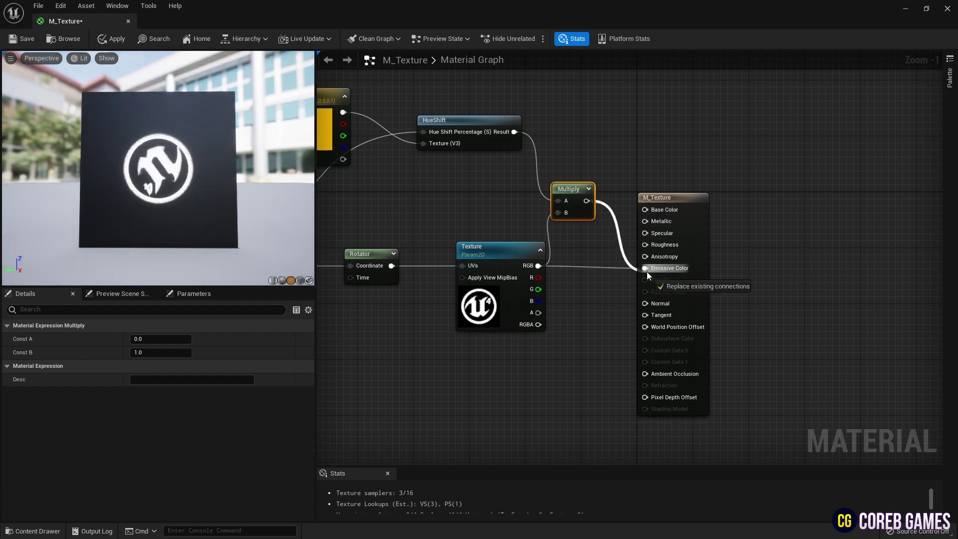
drag(514, 259, 499, 259)
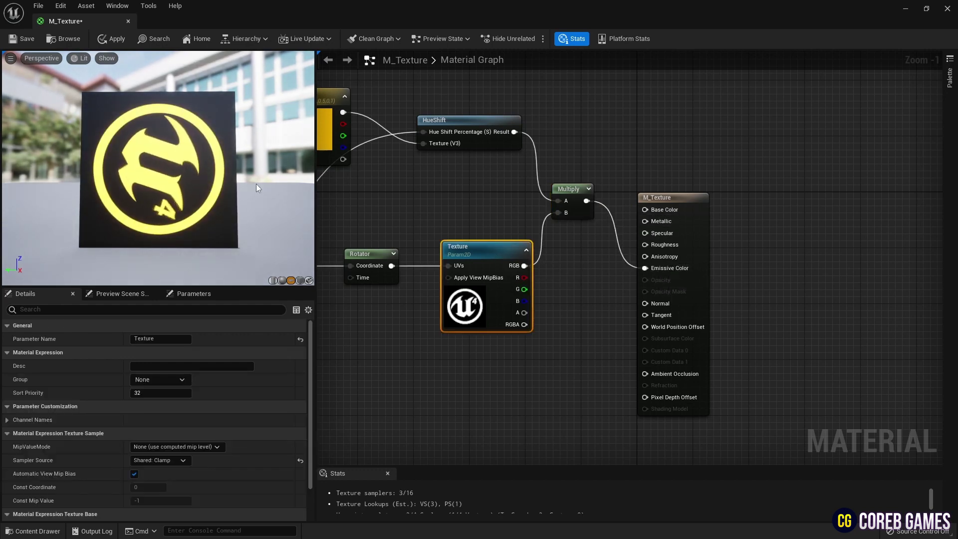
Move the result node away and insert a second Multiply with Const B 20 between the color Multiply and Emissive Color.
drag(668, 196, 739, 195)
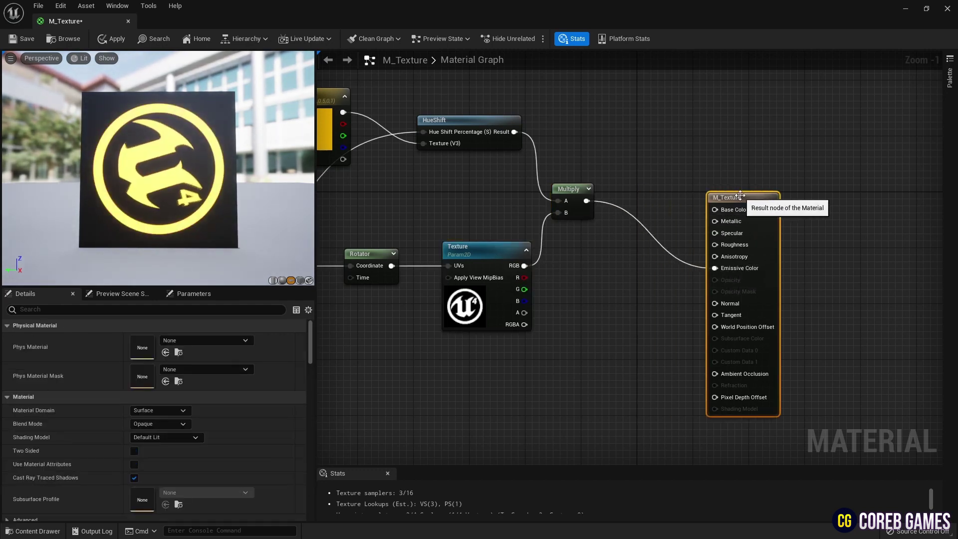
key(m)
click(604, 169)
click(161, 352)
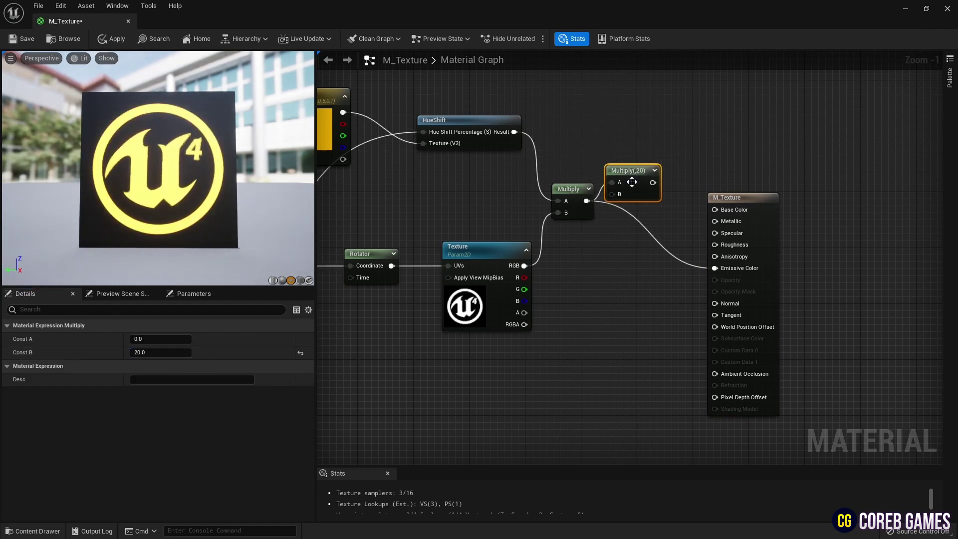
drag(696, 242, 709, 268)
drag(629, 171, 641, 191)
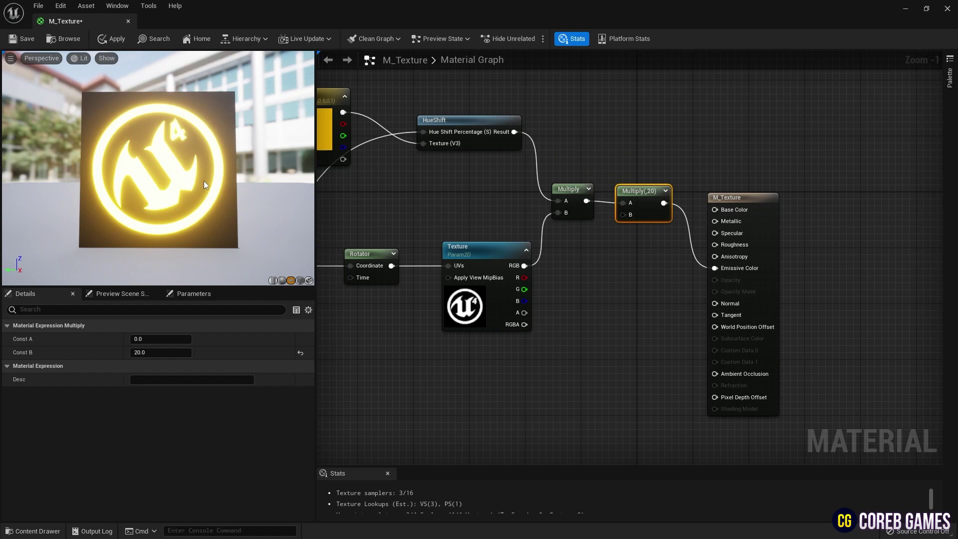
Save and close M_Texture, and create a material instance from it in the Content folder.
click(24, 39)
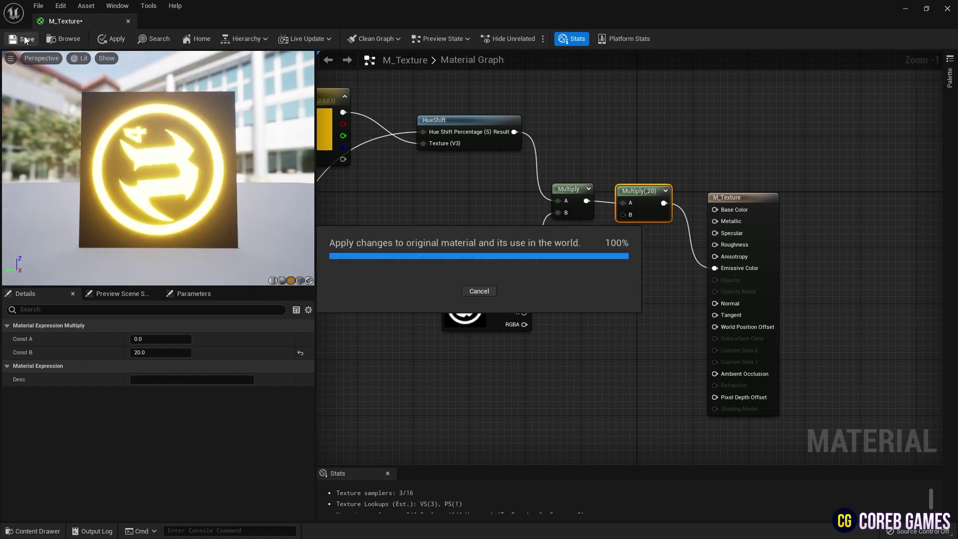
click(127, 21)
click(52, 532)
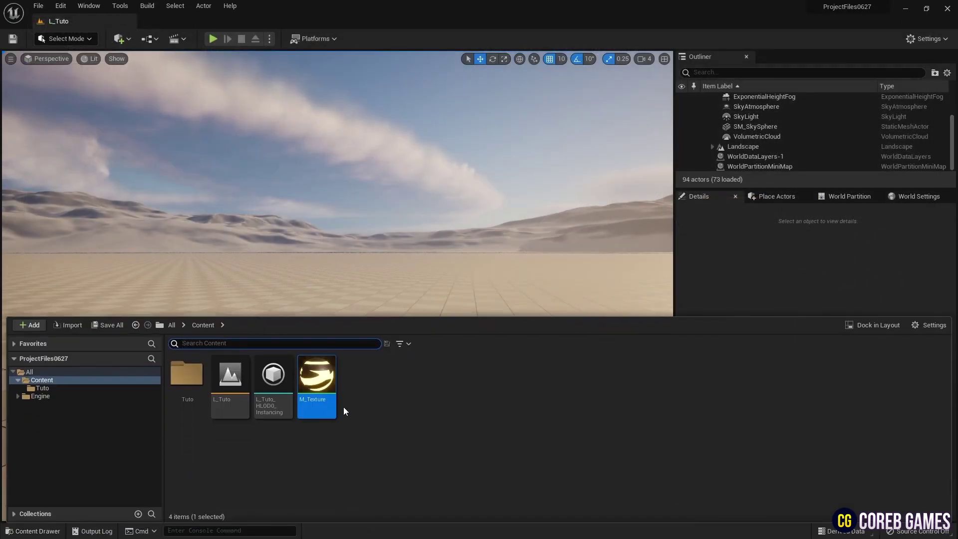
right_click(320, 382)
click(388, 162)
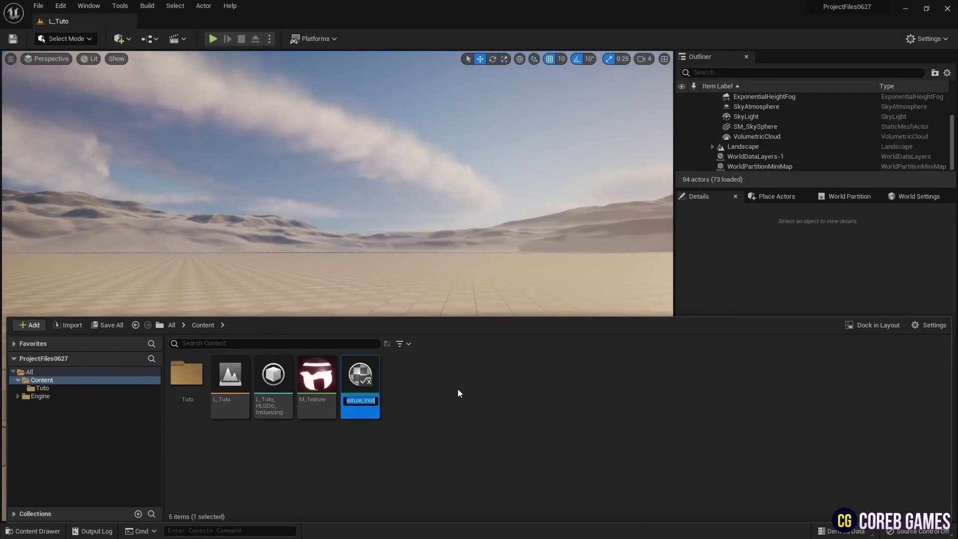
Name the new material instance MI_Texture.
key(BackSpace)
key(BackSpace)
key(BackSpace)
key(BackSpace)
key(BackSpace)
key(Left)
key(Left)
key(Left)
key(Left)
key(Left)
key(Left)
key(Left)
key(Left)
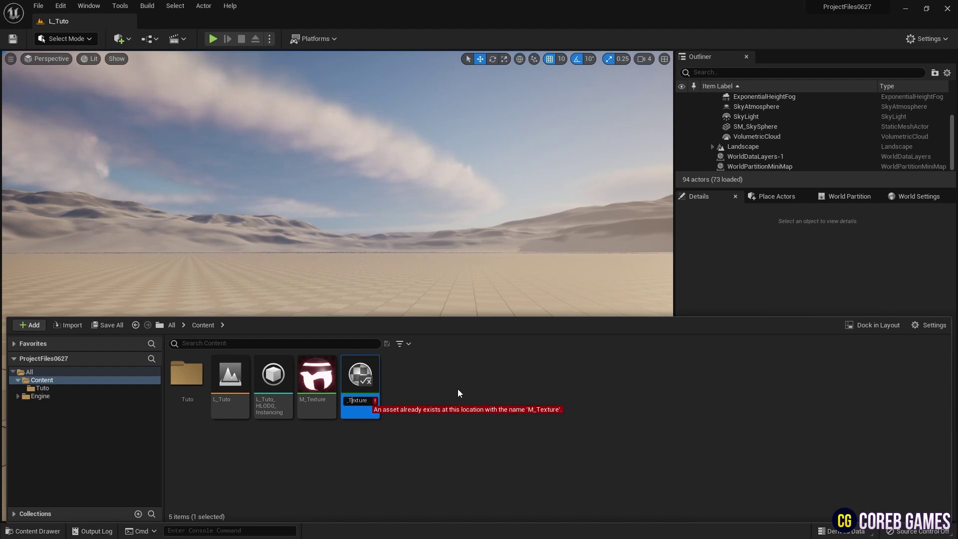
text(I)
key(Return)
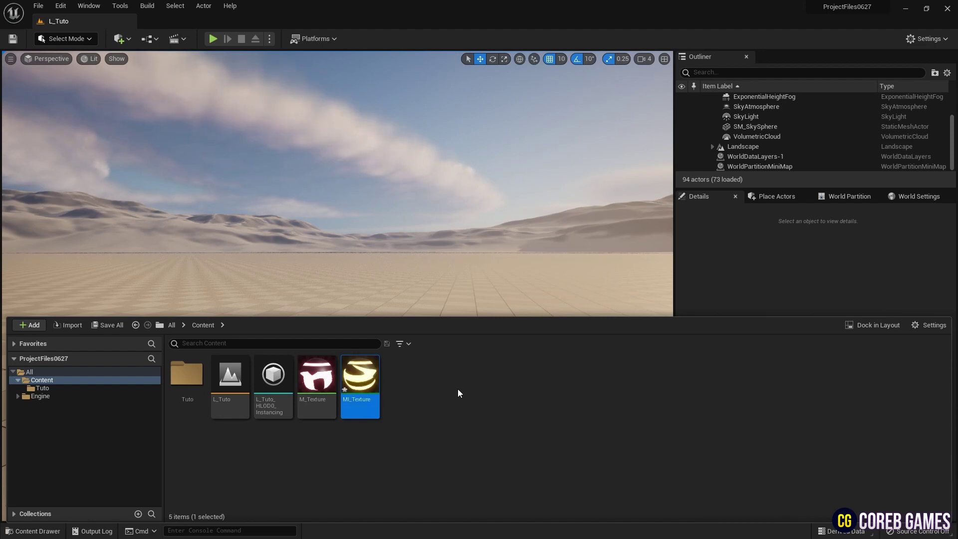
Place a Plane shape on the level's floor and show its details.
right_drag(457, 249, 457, 284)
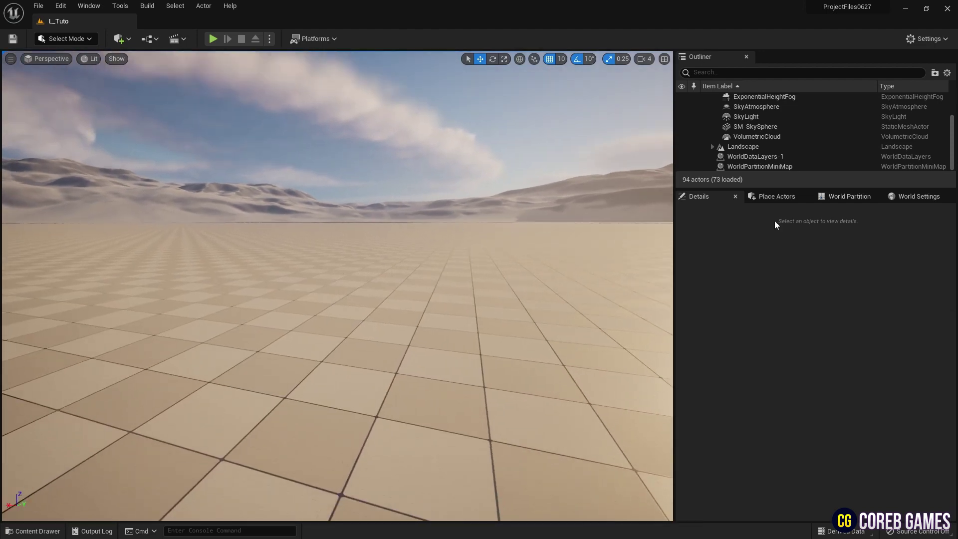
click(788, 196)
click(802, 231)
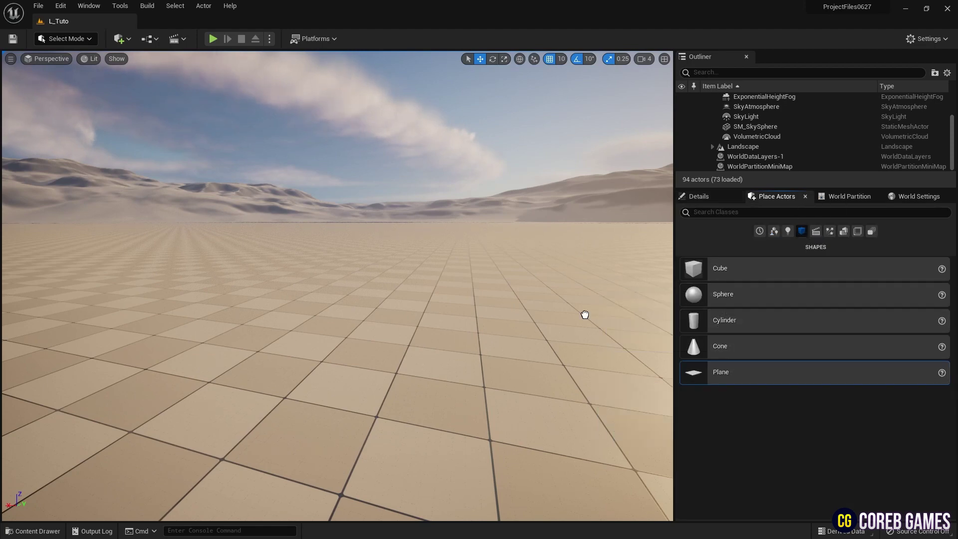
click(715, 196)
Set the plane's X and Y scale to 2.
click(825, 361)
text(2)
key(Tab)
text(2)
key(Return)
Rotate the plane -90° about X so it stands upright, and raise it to Z 160.
drag(283, 273, 412, 52)
drag(303, 272, 302, 213)
right_drag(302, 214, 349, 190)
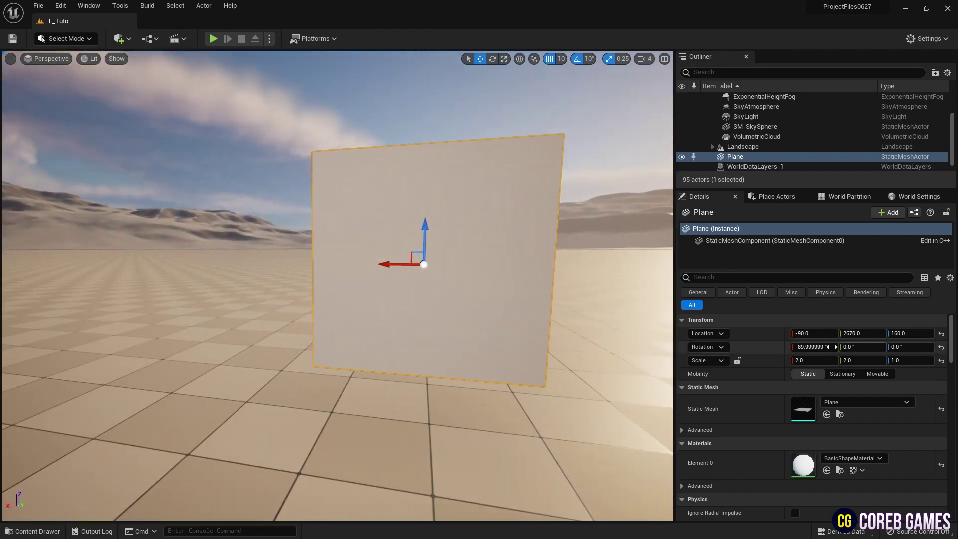